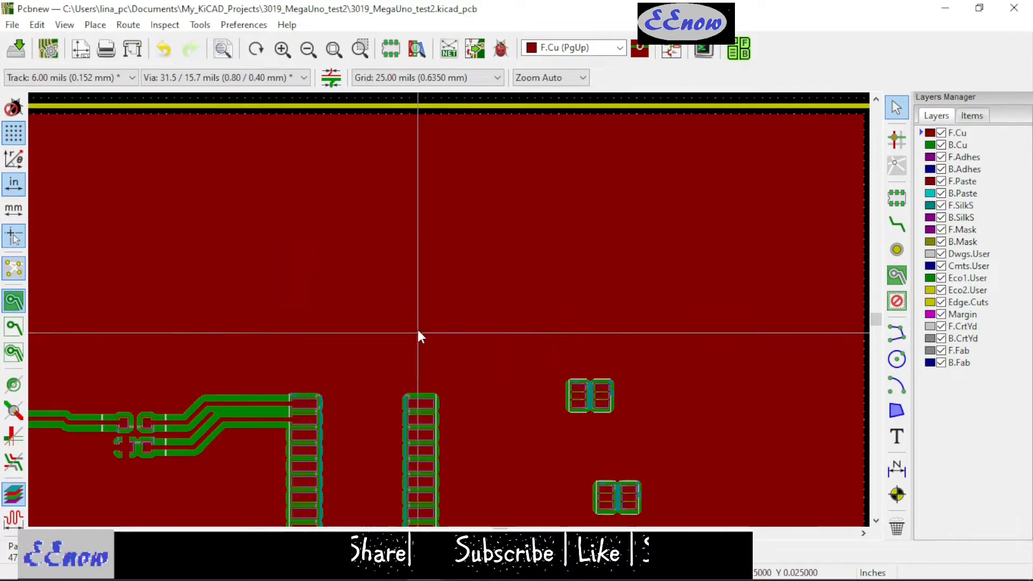
# Turn off the display of filled copper zone areas on the board
pyautogui.scroll(-2, 417, 330)
pyautogui.scroll(1, 448, 309)
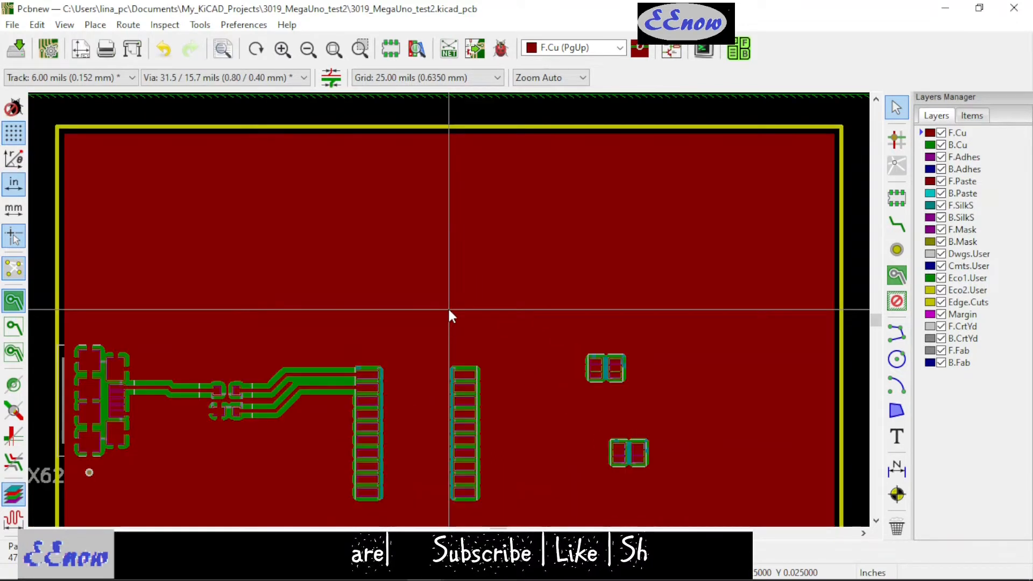
pyautogui.click(14, 327)
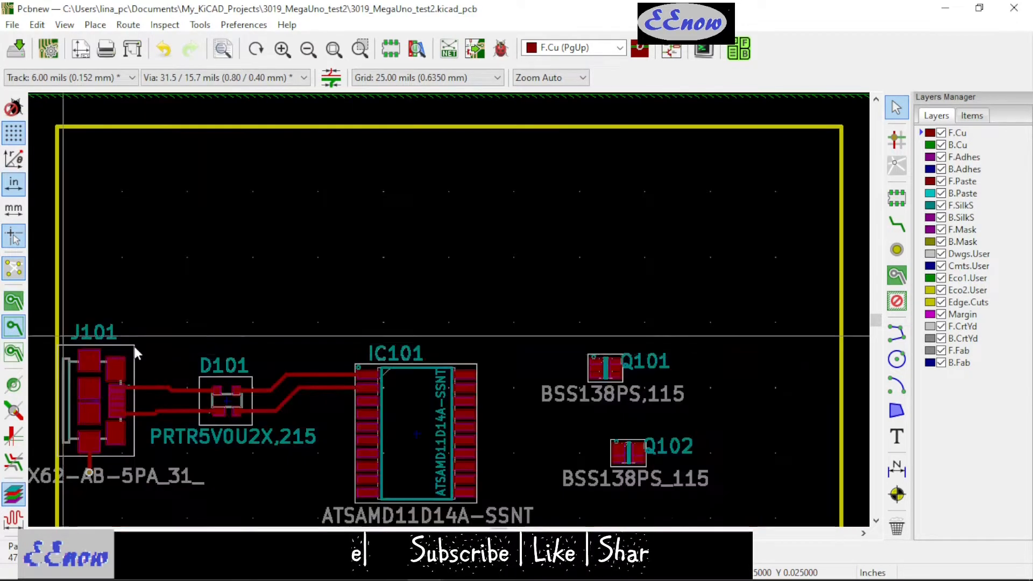
# Open the board's IC101 footprint in the Footprint Editor
pyautogui.scroll(-1, 450, 307)
pyautogui.scroll(3, 450, 308)
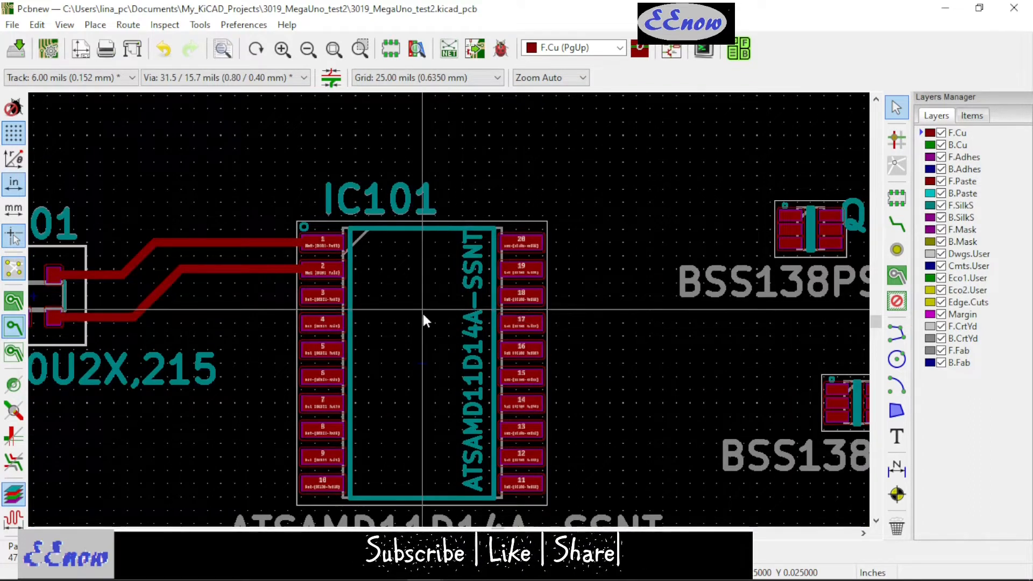
pyautogui.scroll(-1, 473, 320)
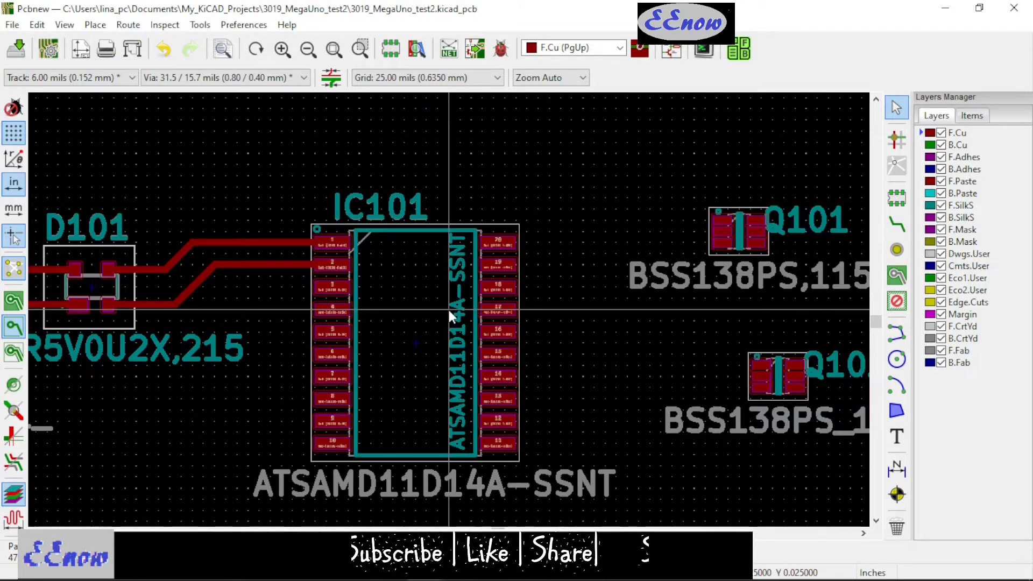
pyautogui.scroll(1, 447, 306)
pyautogui.scroll(-1, 448, 307)
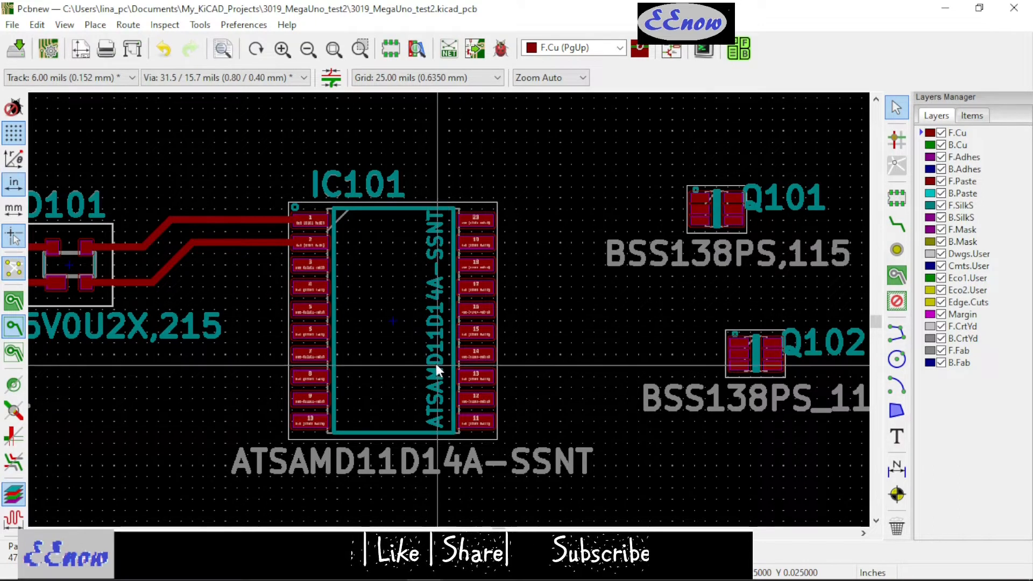
pyautogui.rightClick(392, 306)
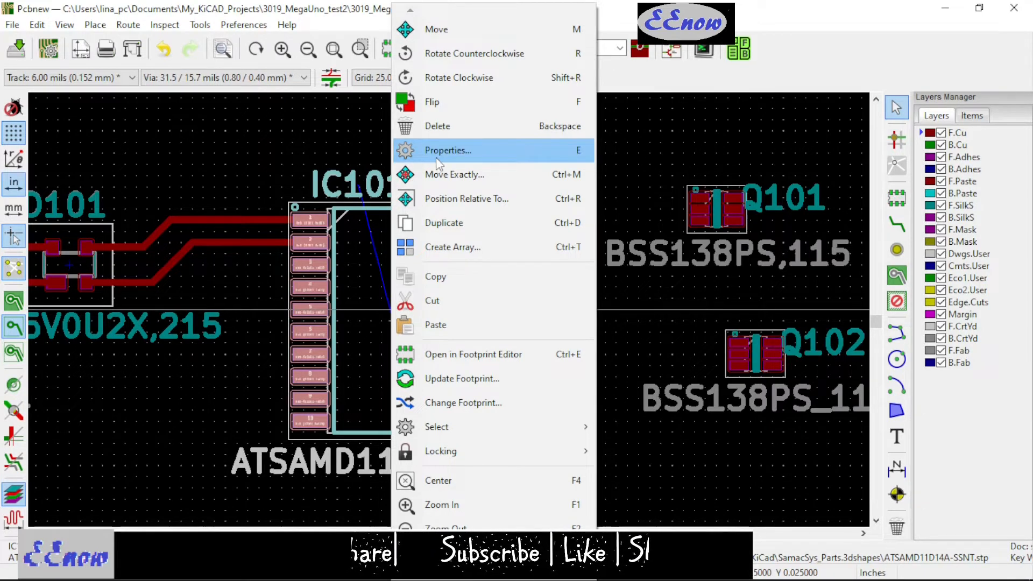
pyautogui.click(494, 359)
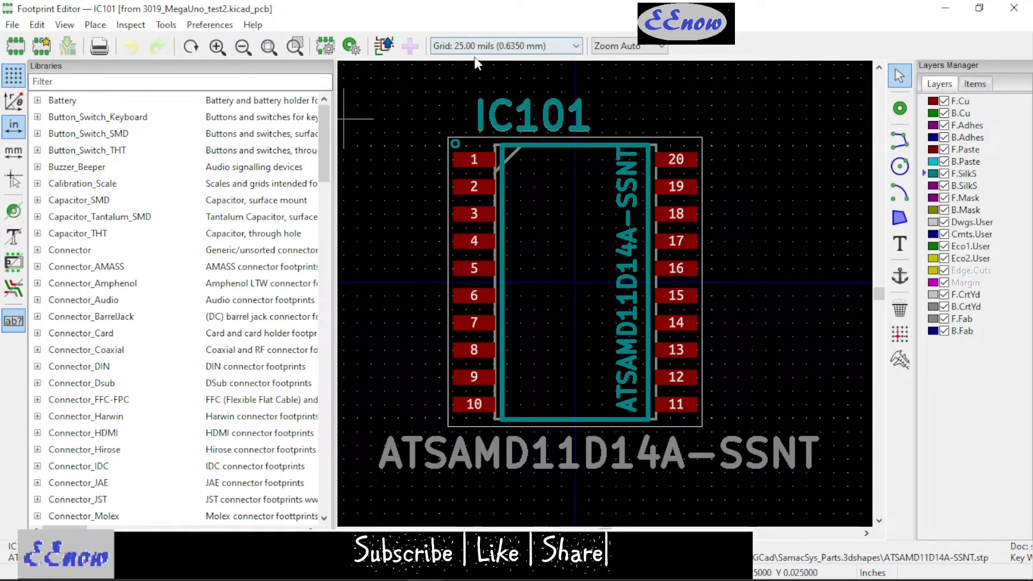
# Find the SamacSys_Parts library in the footprint library list and expand it
pyautogui.scroll(-20, 219, 312)
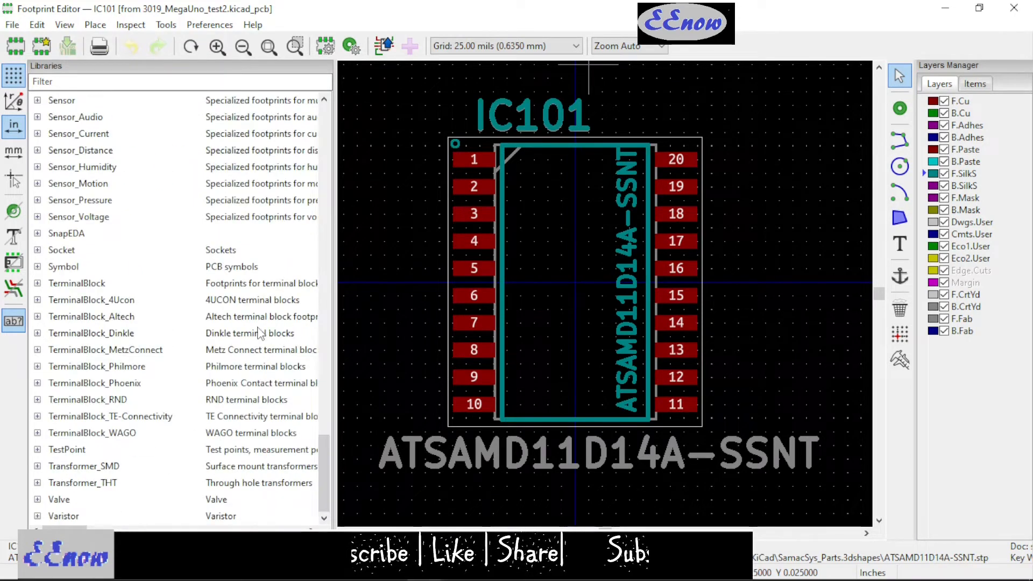
pyautogui.scroll(16, 260, 333)
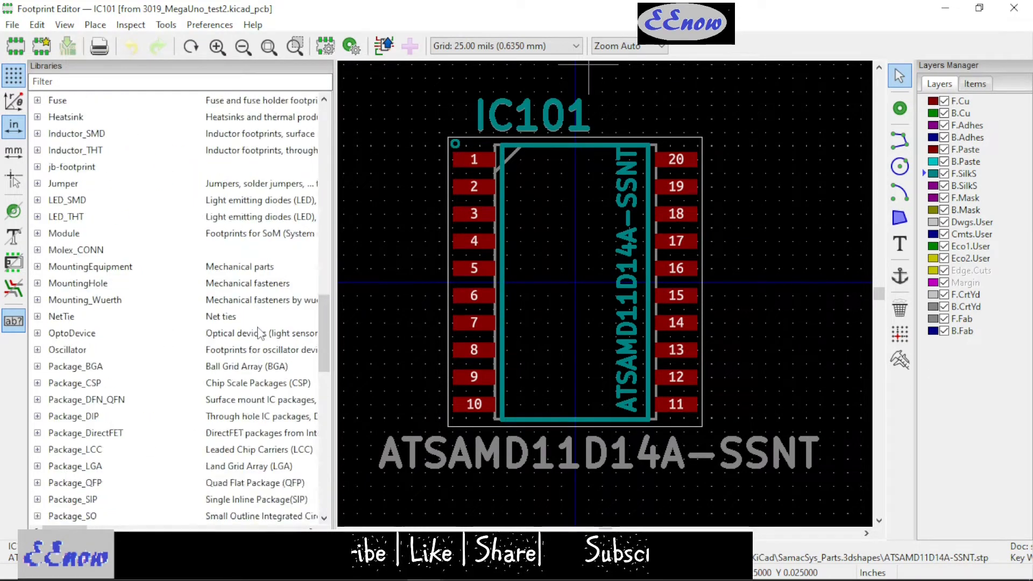
pyautogui.scroll(8, 259, 334)
pyautogui.scroll(-20, 260, 333)
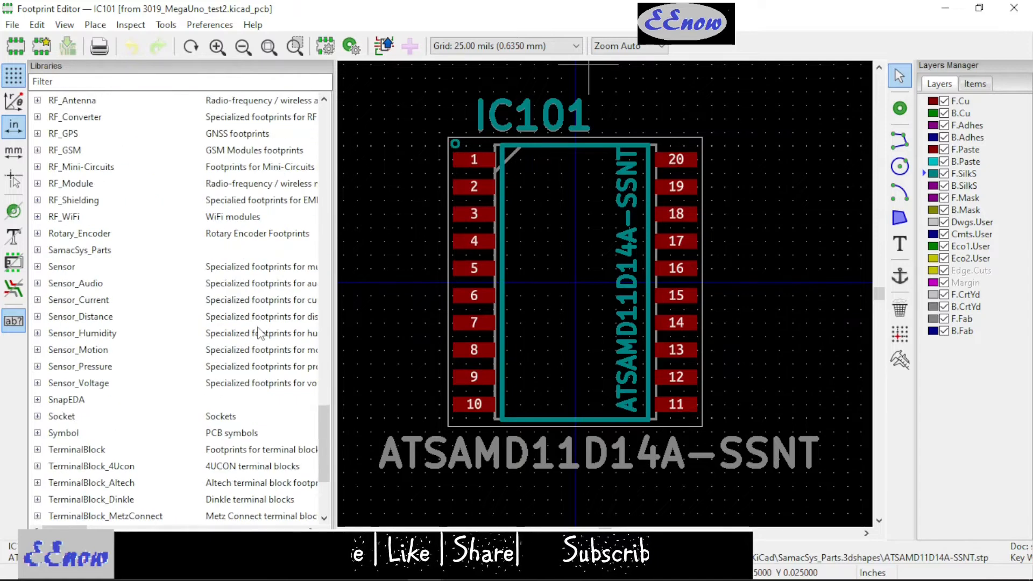
pyautogui.scroll(-3, 260, 333)
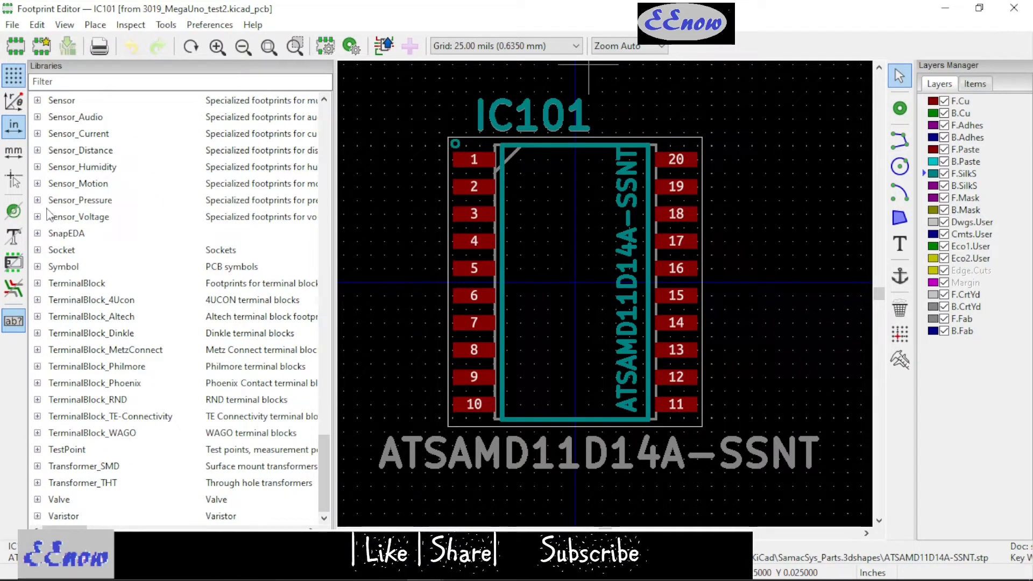
pyautogui.scroll(3, 51, 171)
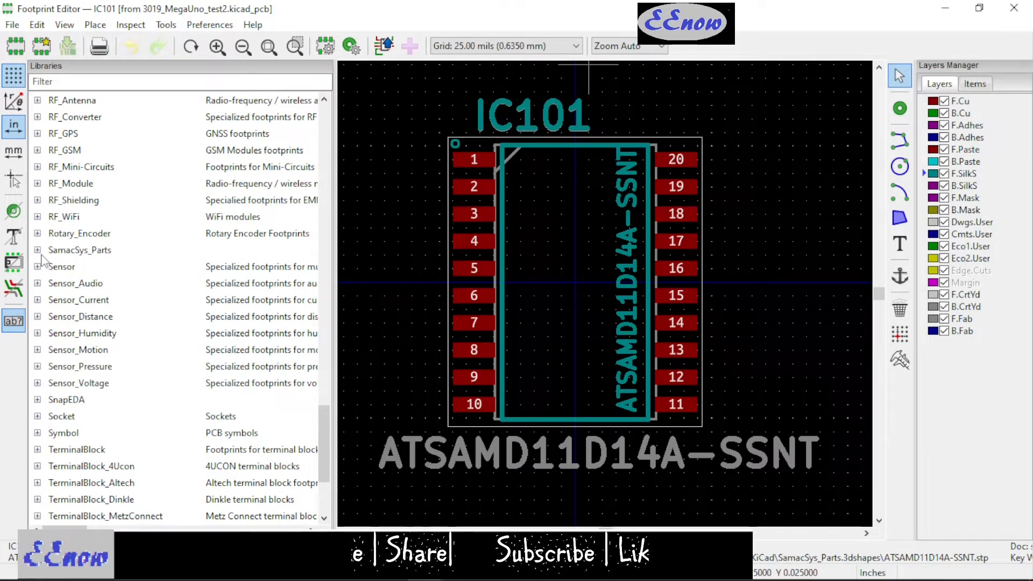
pyautogui.click(37, 250)
# Find the SOT65P210X110-6N footprint in the SamacSys_Parts library and load it for editing
pyautogui.scroll(-9, 152, 304)
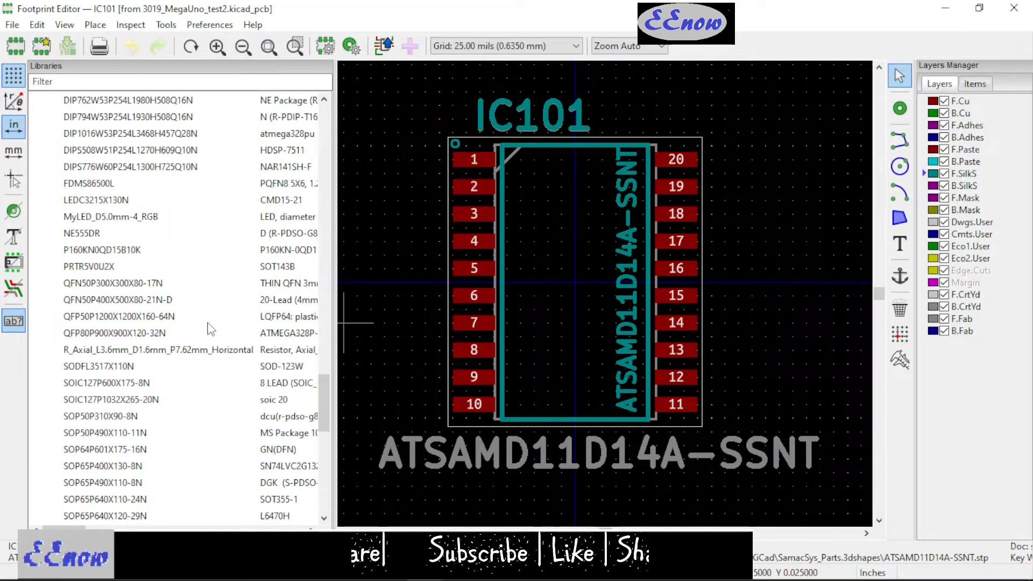
pyautogui.scroll(3, 210, 328)
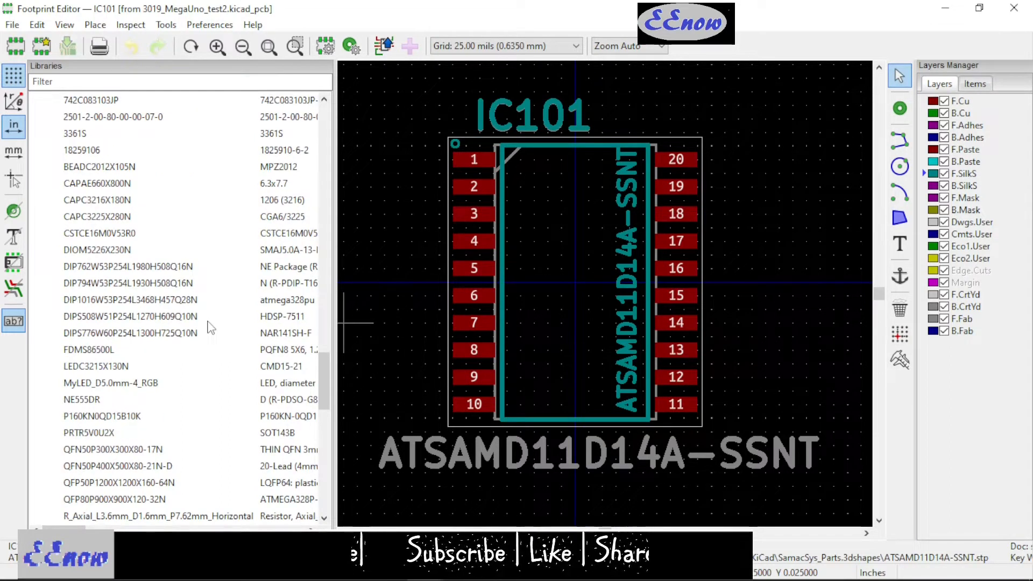
pyautogui.scroll(-3, 209, 329)
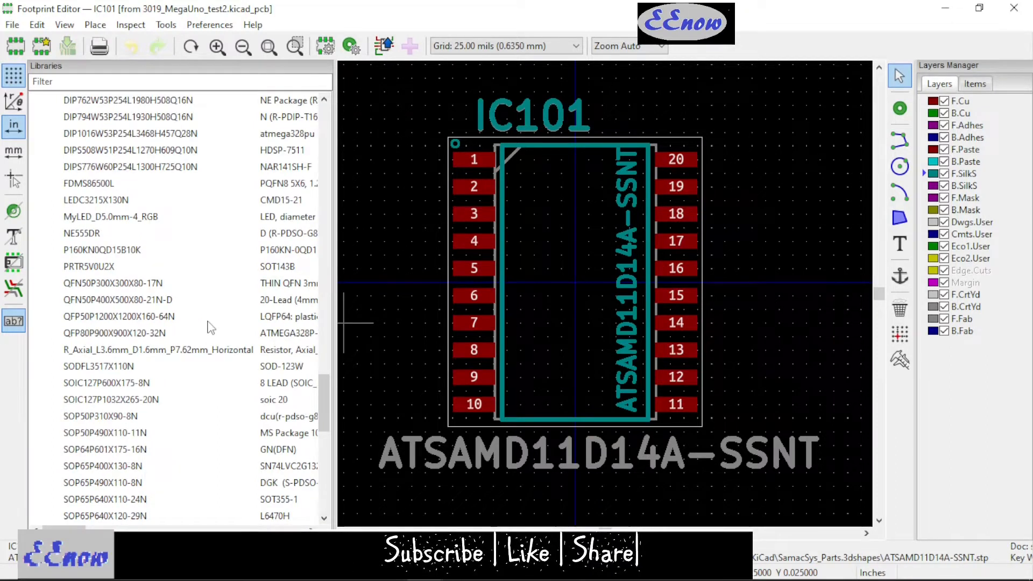
pyautogui.scroll(-3, 210, 328)
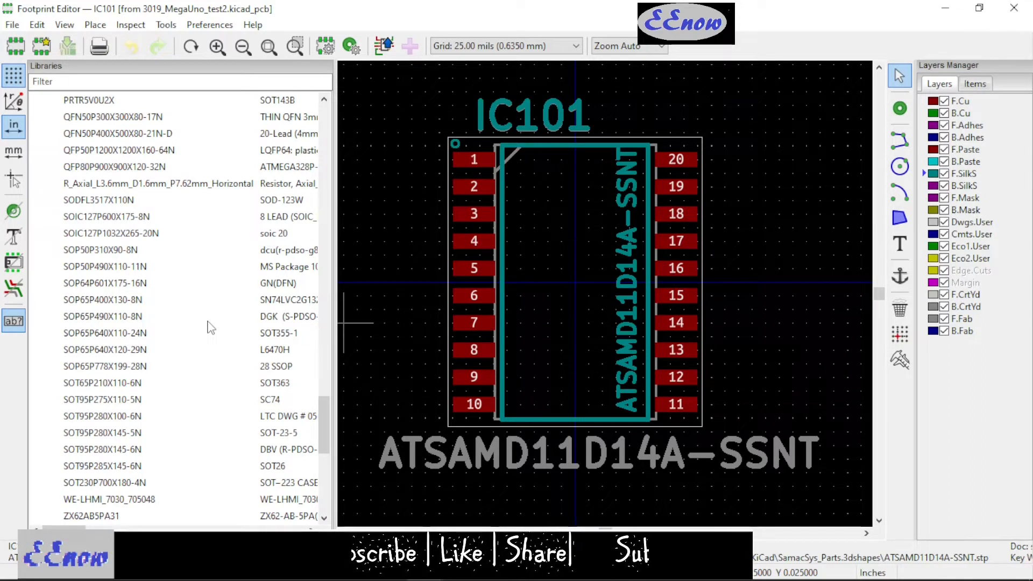
pyautogui.scroll(3, 210, 328)
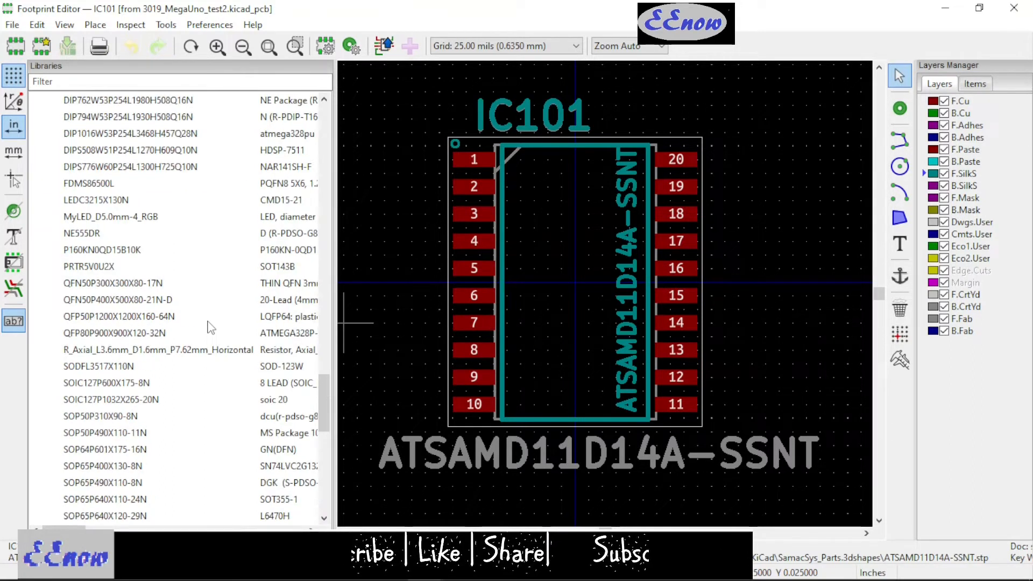
pyautogui.scroll(3, 210, 327)
pyautogui.scroll(3, 210, 328)
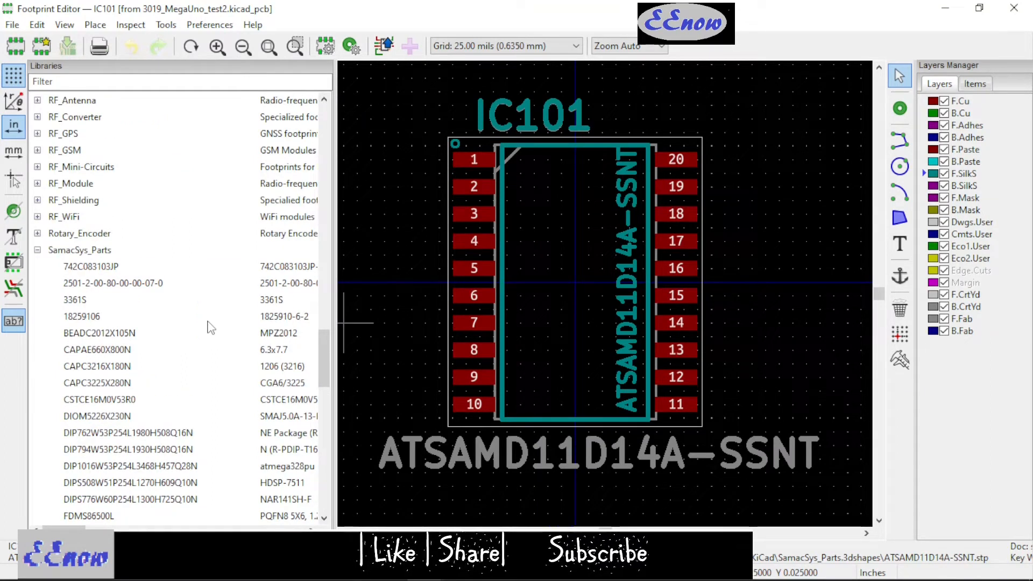
pyautogui.scroll(-3, 211, 328)
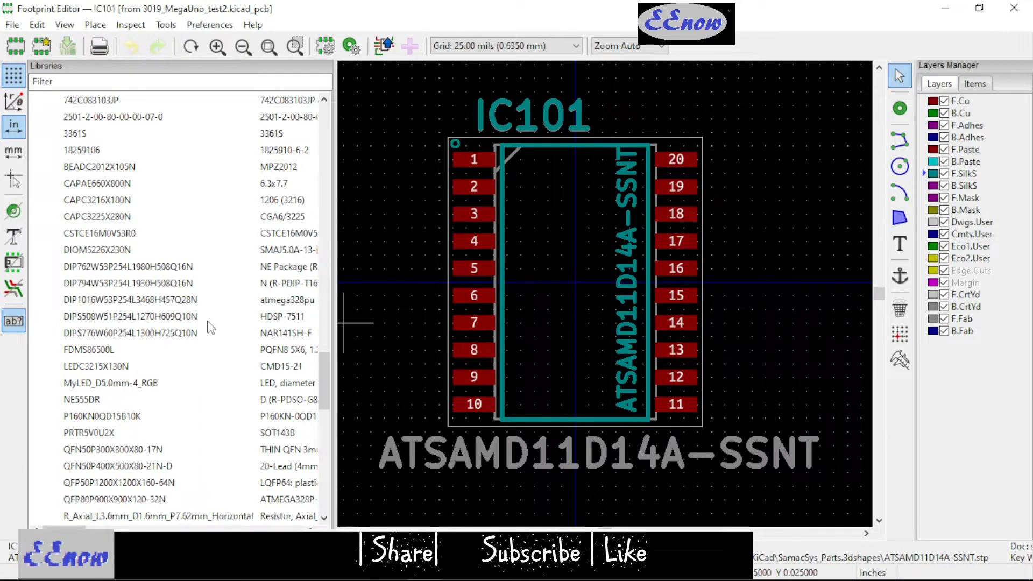
pyautogui.scroll(-3, 211, 328)
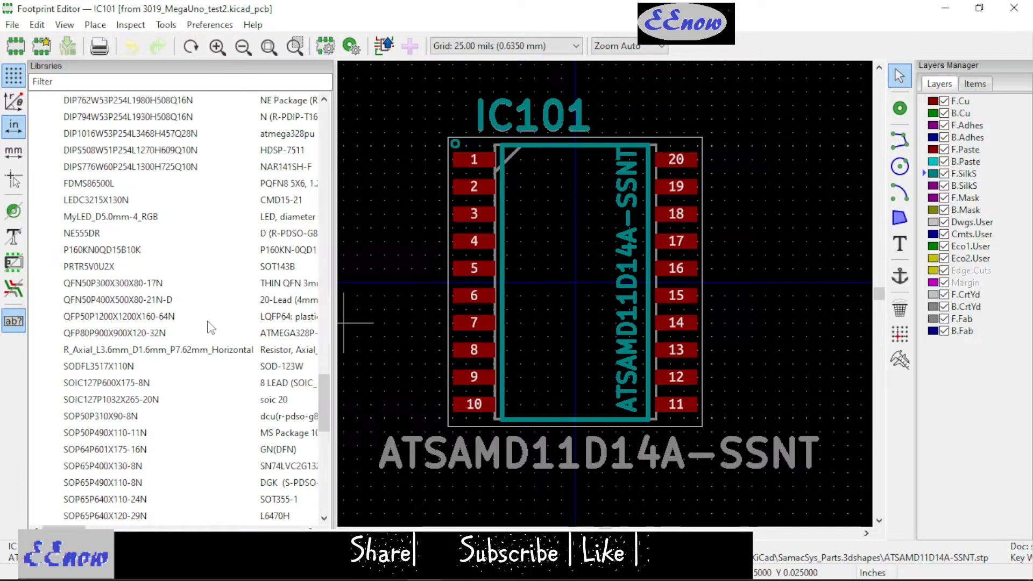
pyautogui.scroll(-3, 211, 328)
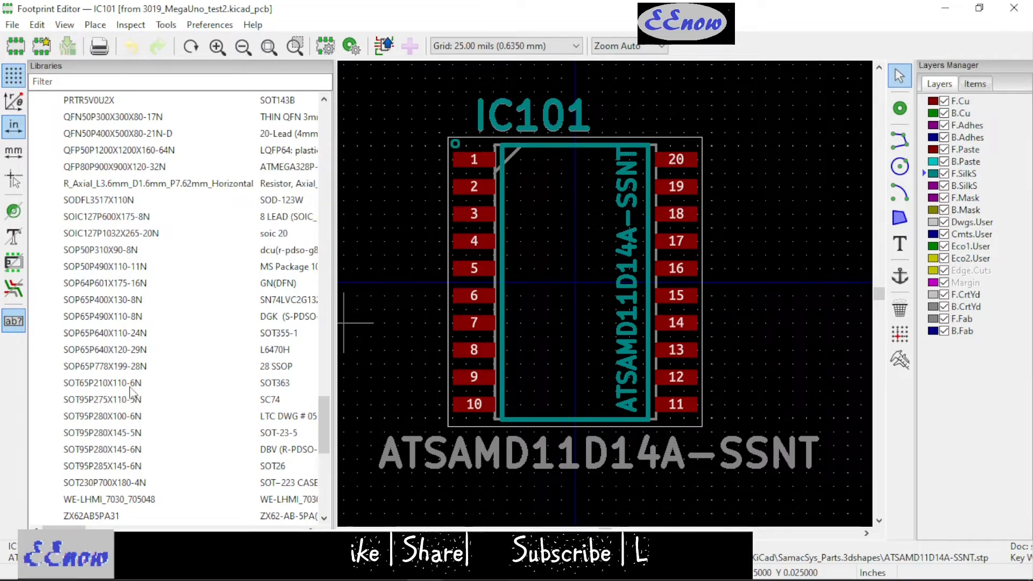
pyautogui.click(114, 387)
pyautogui.doubleClick(113, 387)
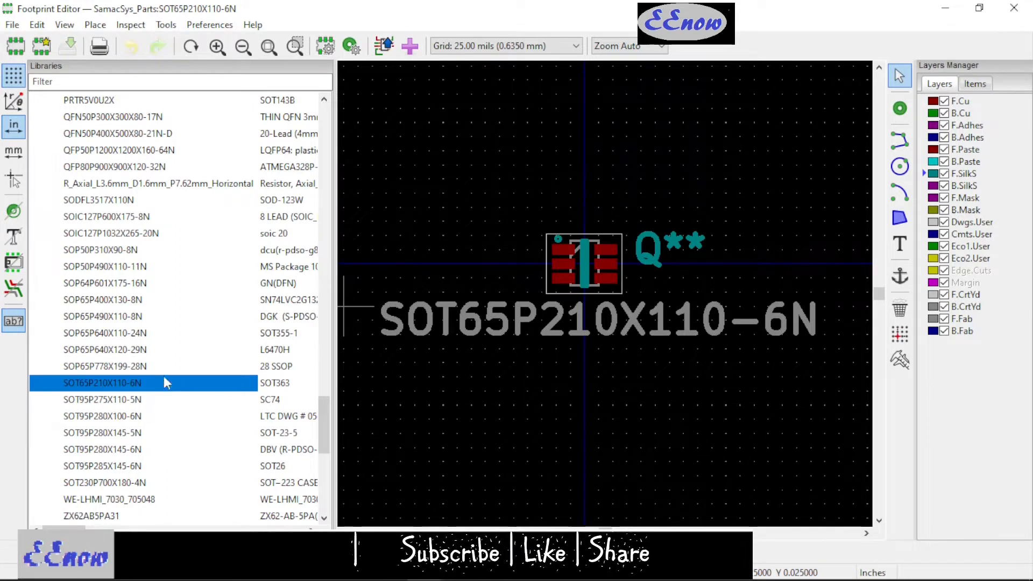
# Move the silkscreen reference Q** to just above the footprint, centred over its body
pyautogui.click(648, 256)
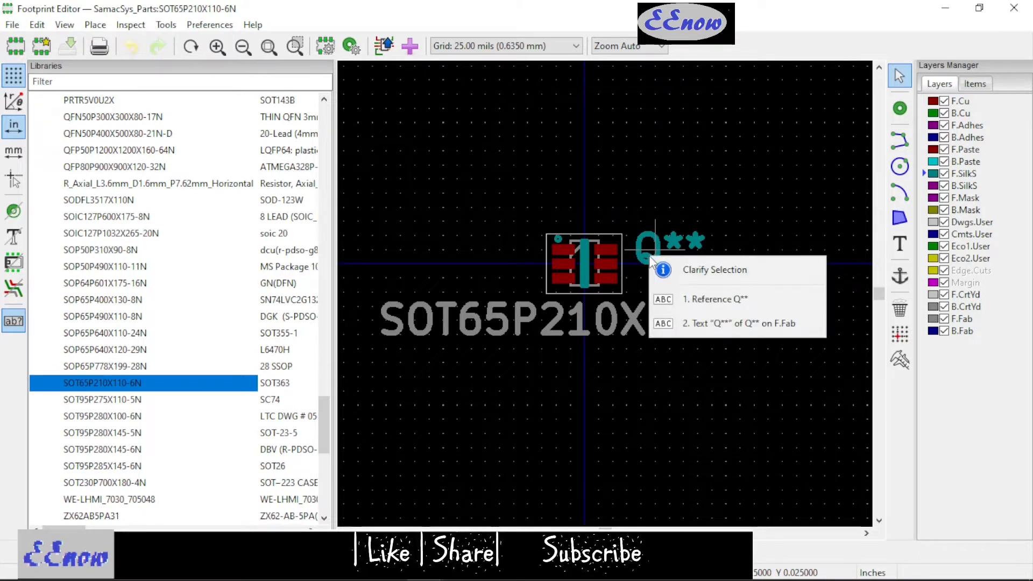
pyautogui.click(689, 297)
pyautogui.press('m')
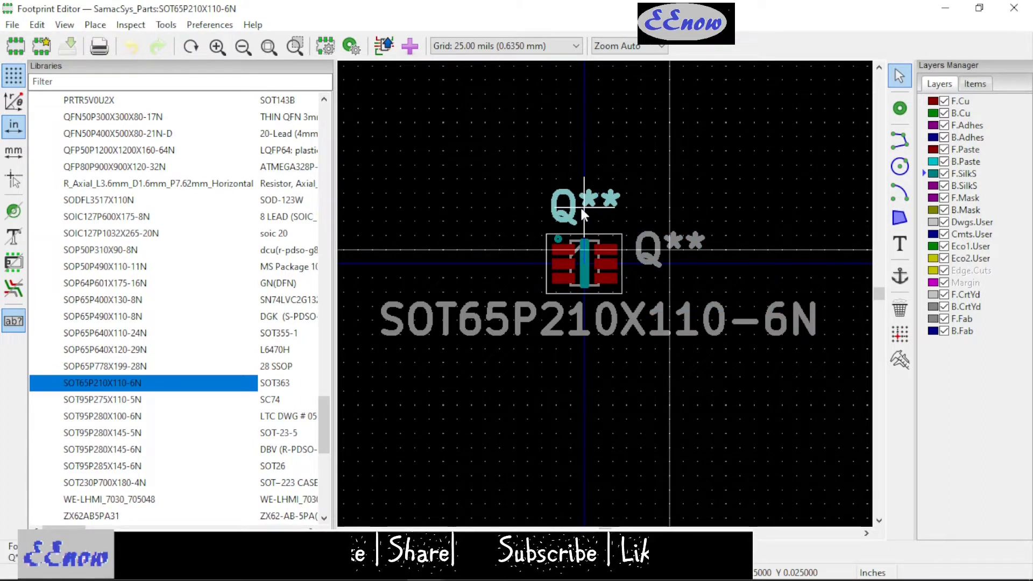
pyautogui.click(581, 205)
# Move the F.Fab Q** text above the footprint, directly over the reference, and save the footprint
pyautogui.click(643, 250)
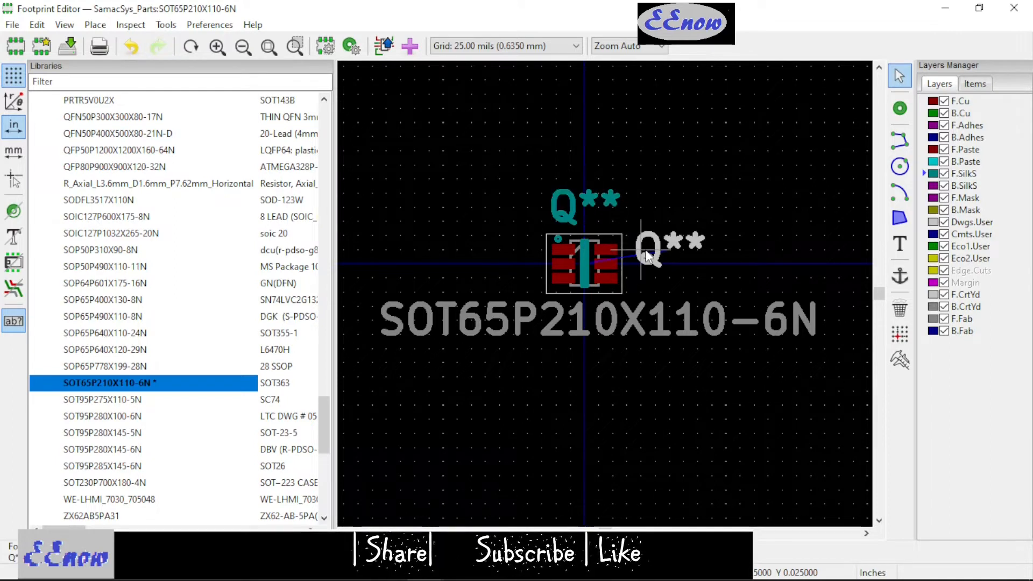
pyautogui.press('m')
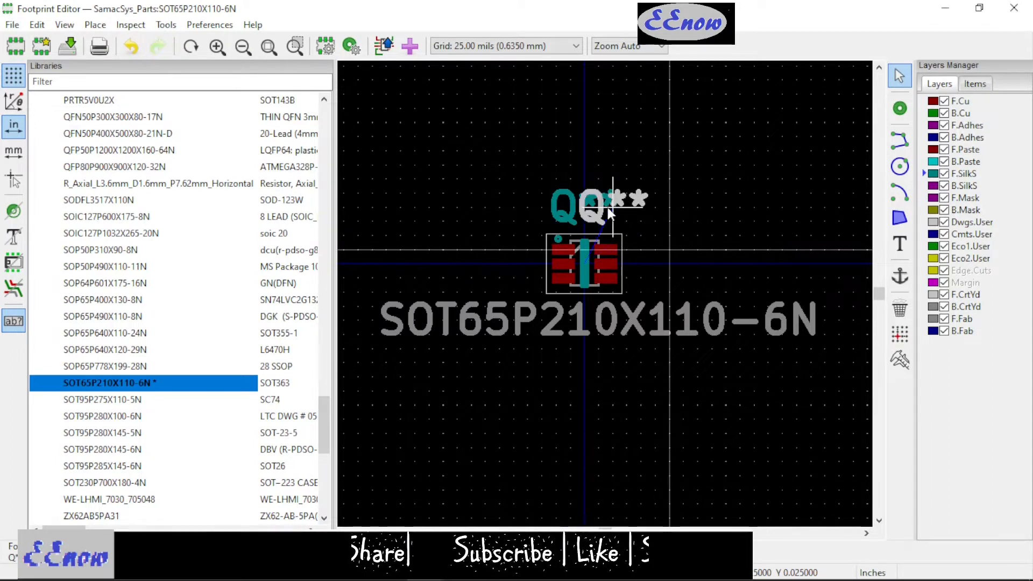
pyautogui.click(586, 204)
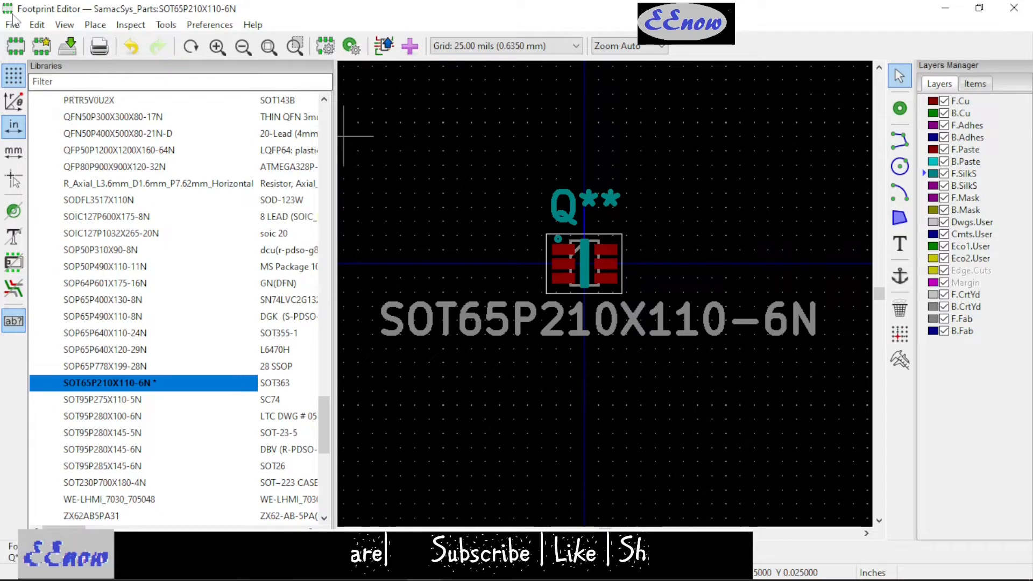
pyautogui.click(67, 45)
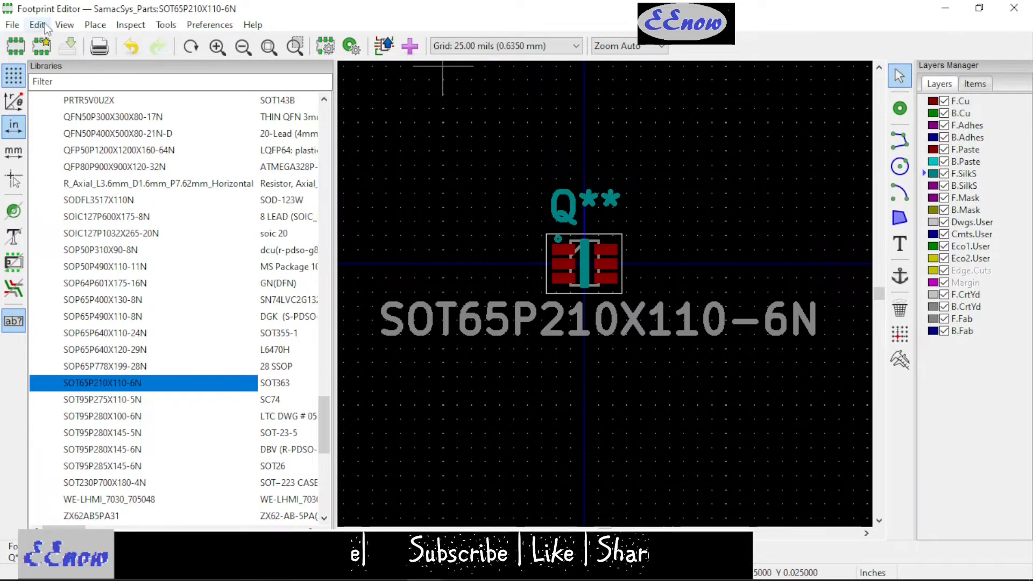
# Close the Footprint Editor and delete the Q101 and Q102 footprints from the board
pyautogui.click(1014, 8)
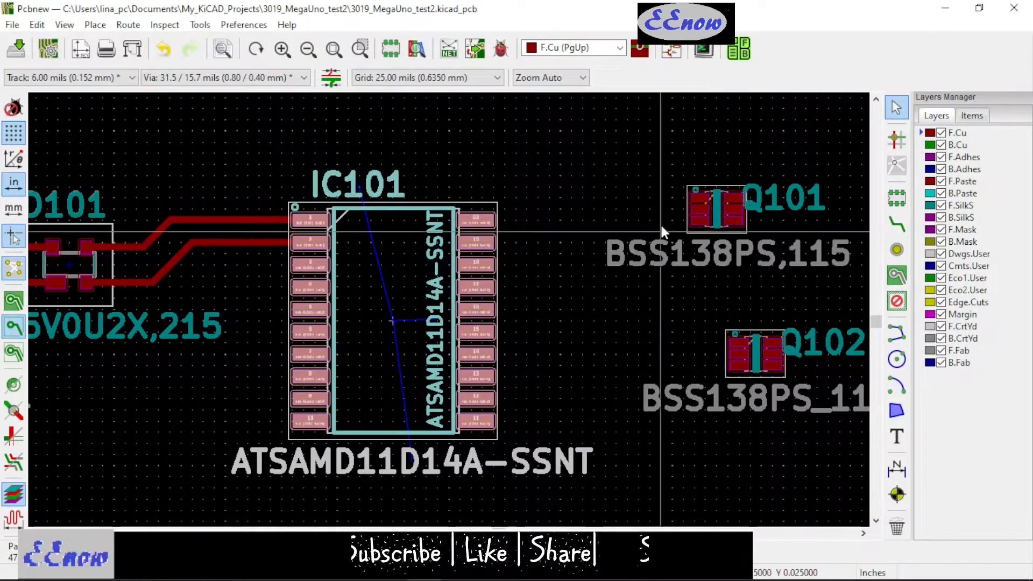
pyautogui.scroll(-1, 660, 223)
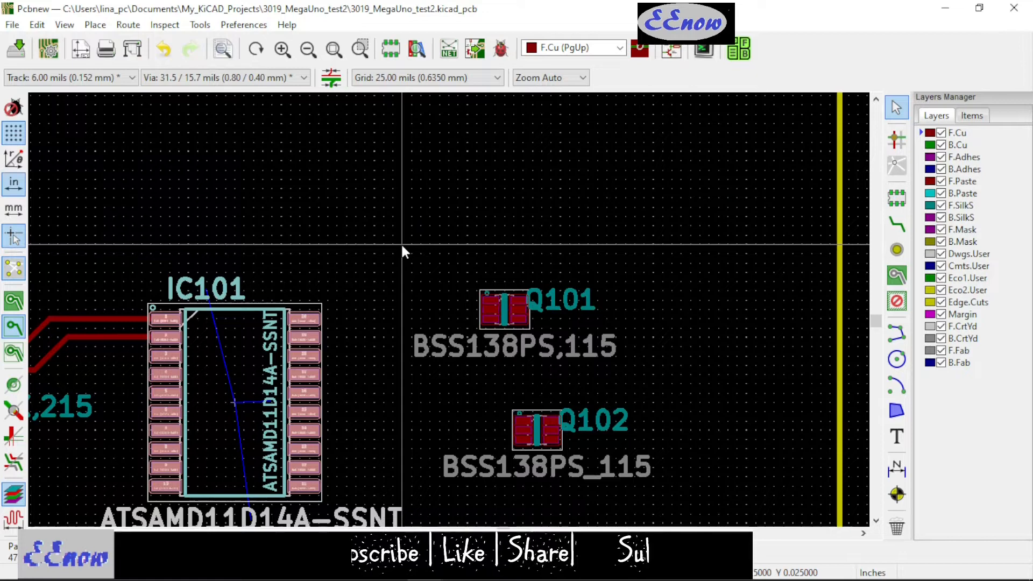
pyautogui.moveTo(392, 235); pyautogui.dragTo(705, 448)
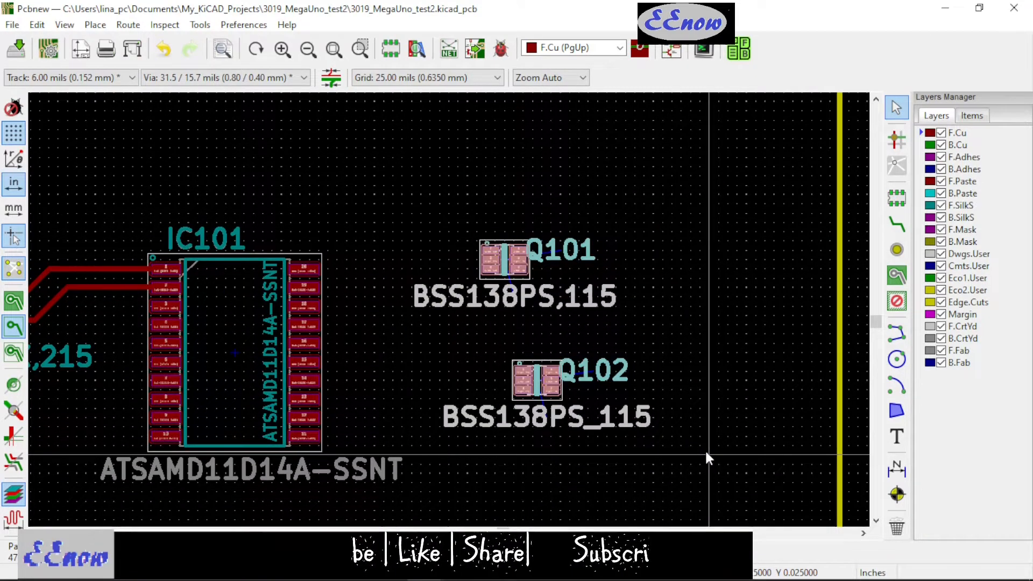
pyautogui.press('Delete')
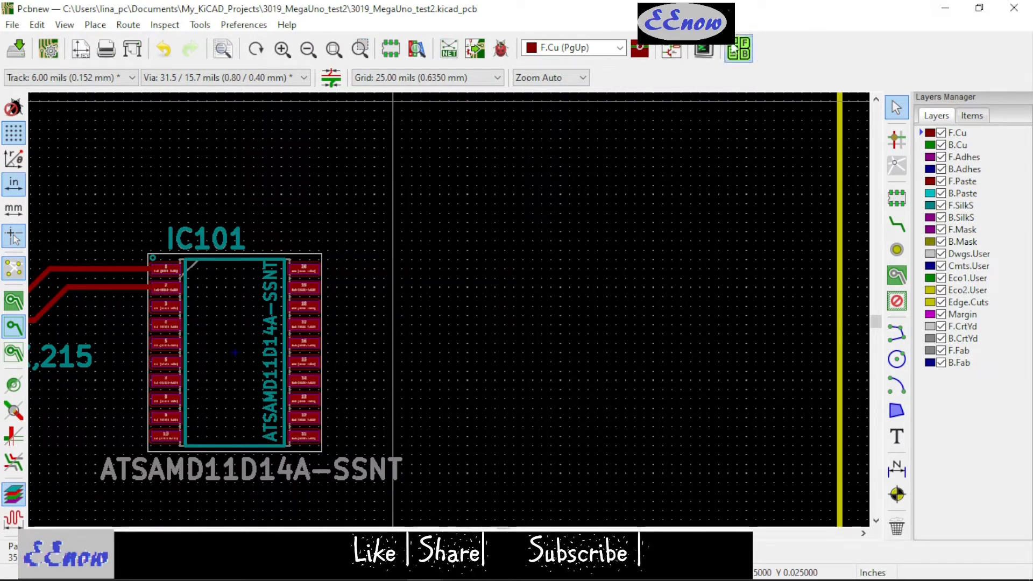
# Switch to the Eeschema schematic and update the symbol fields from the library with the default field selection
pyautogui.click(943, 8)
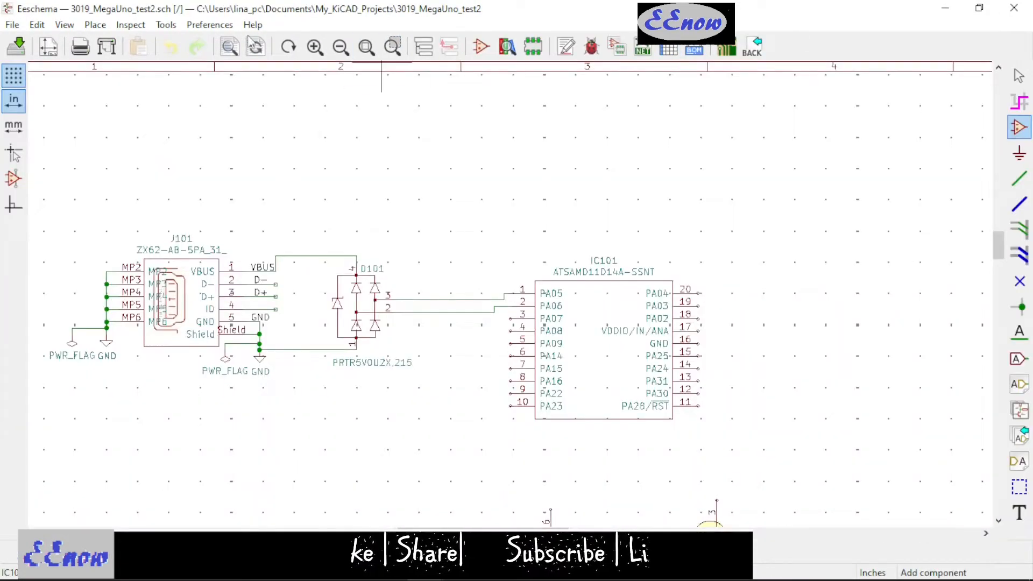
pyautogui.click(37, 24)
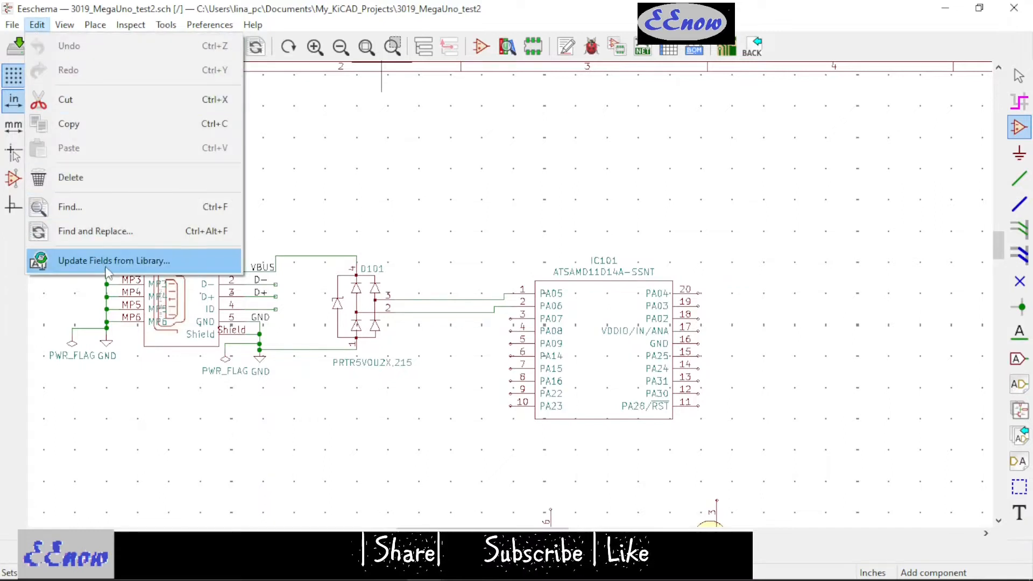
pyautogui.click(127, 260)
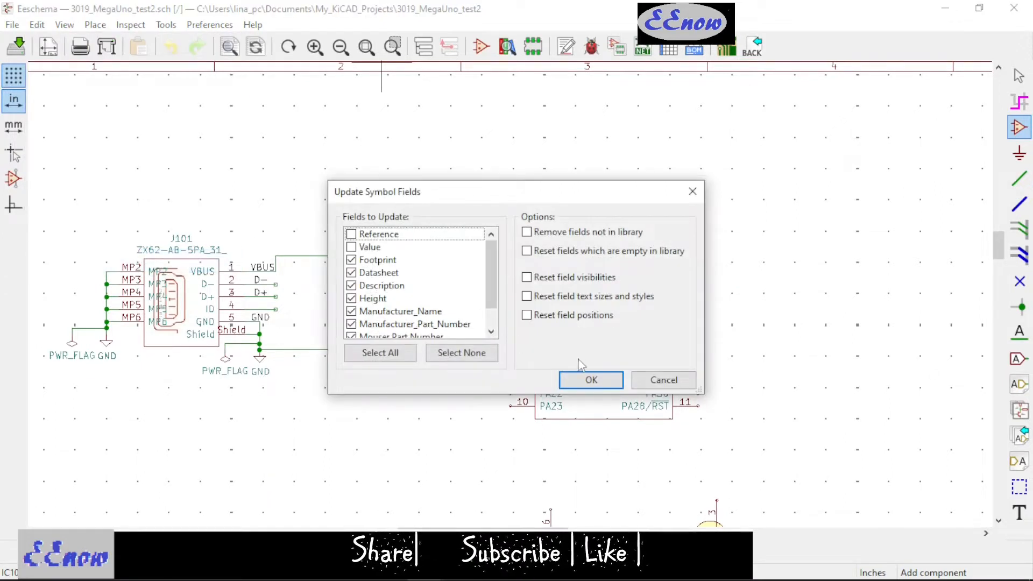
pyautogui.click(591, 380)
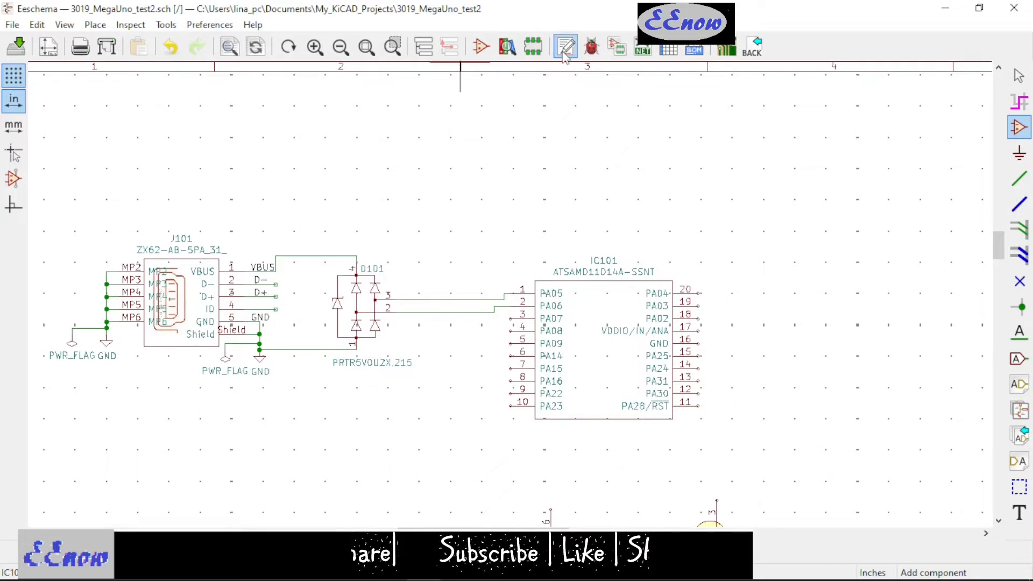
# Generate the Pcbnew netlist from the schematic and save the netlist file
pyautogui.click(642, 50)
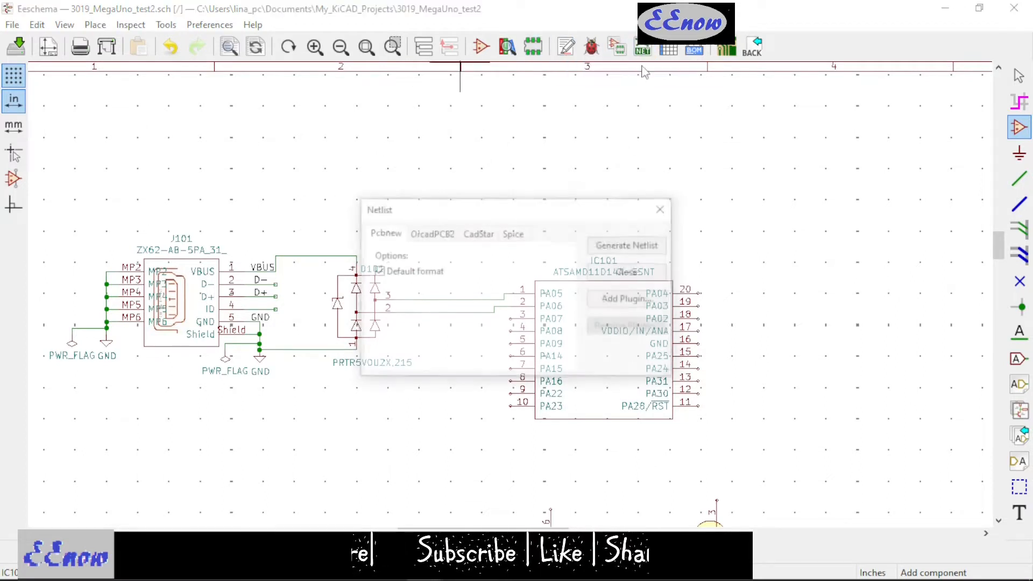
pyautogui.click(646, 246)
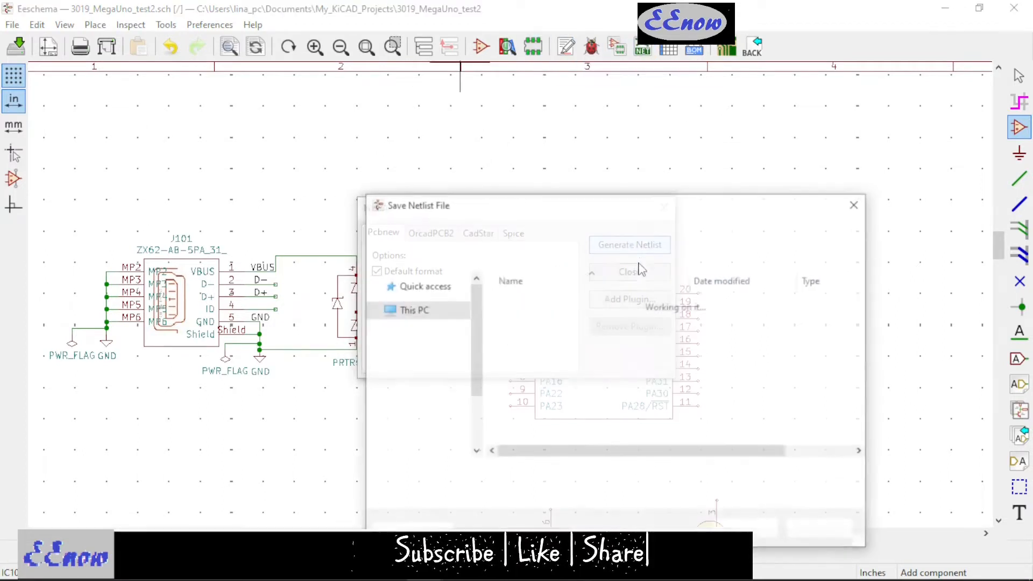
pyautogui.click(746, 528)
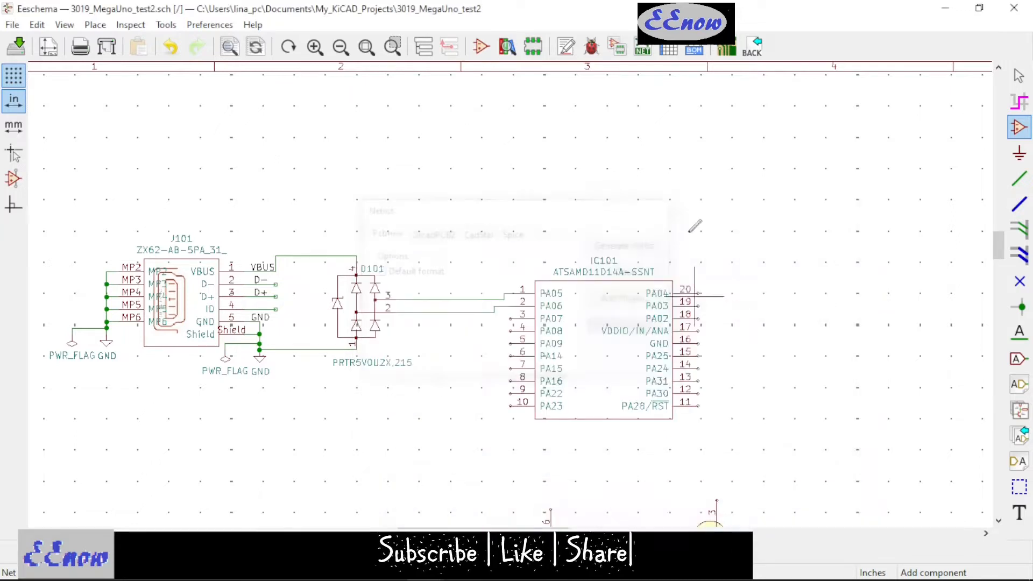
# Switch to Pcbnew, update the board from 3019_MegaUno_test2.net, and place the new Q101 and Q102 footprints above and right of IC101
pyautogui.click(726, 50)
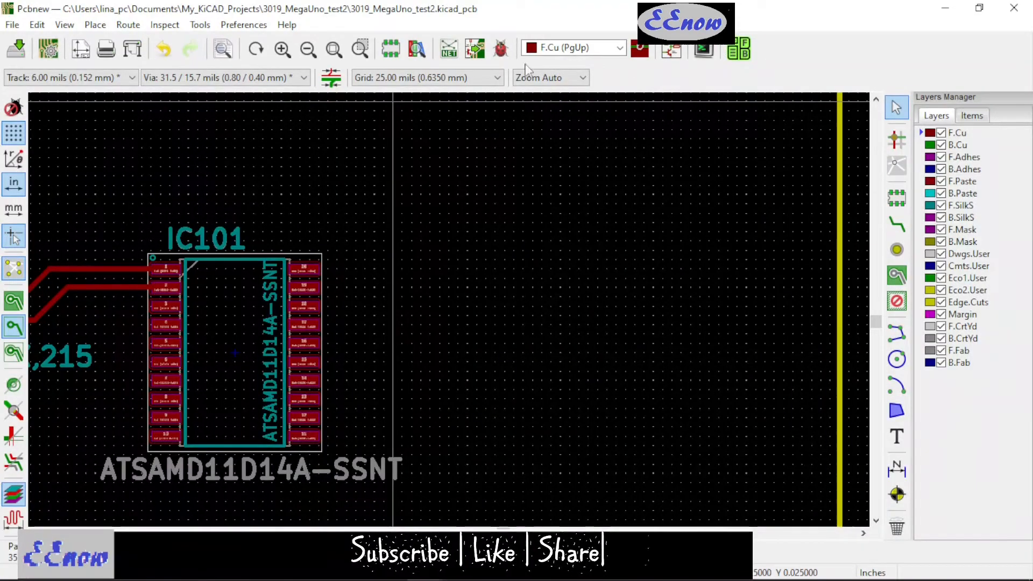
pyautogui.click(448, 53)
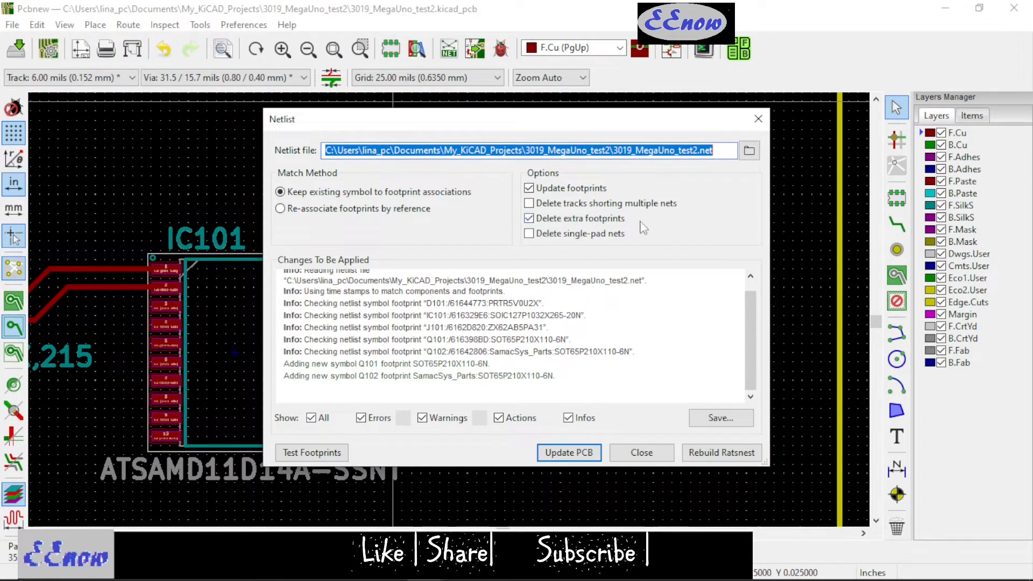
pyautogui.click(569, 454)
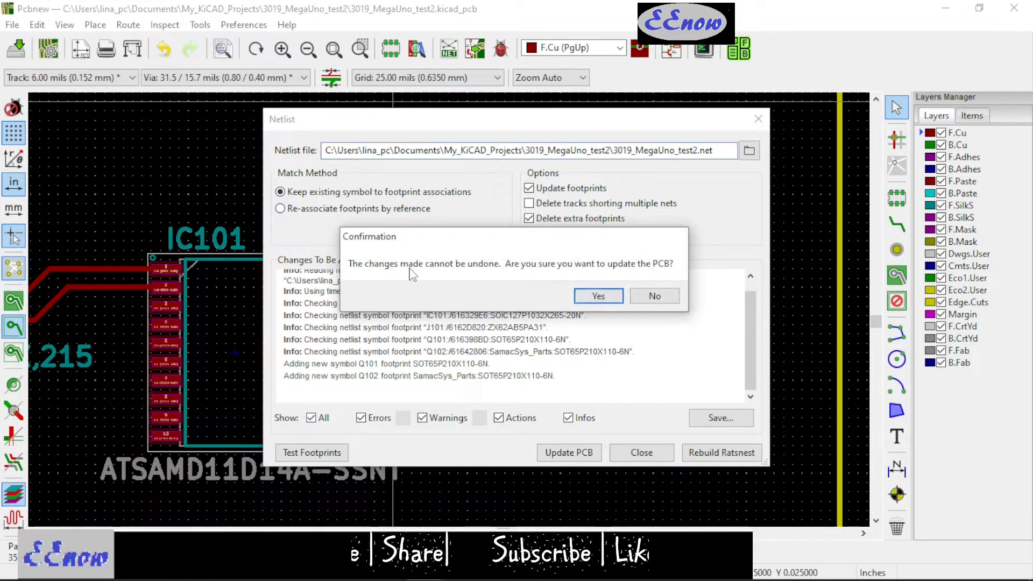
pyautogui.click(601, 296)
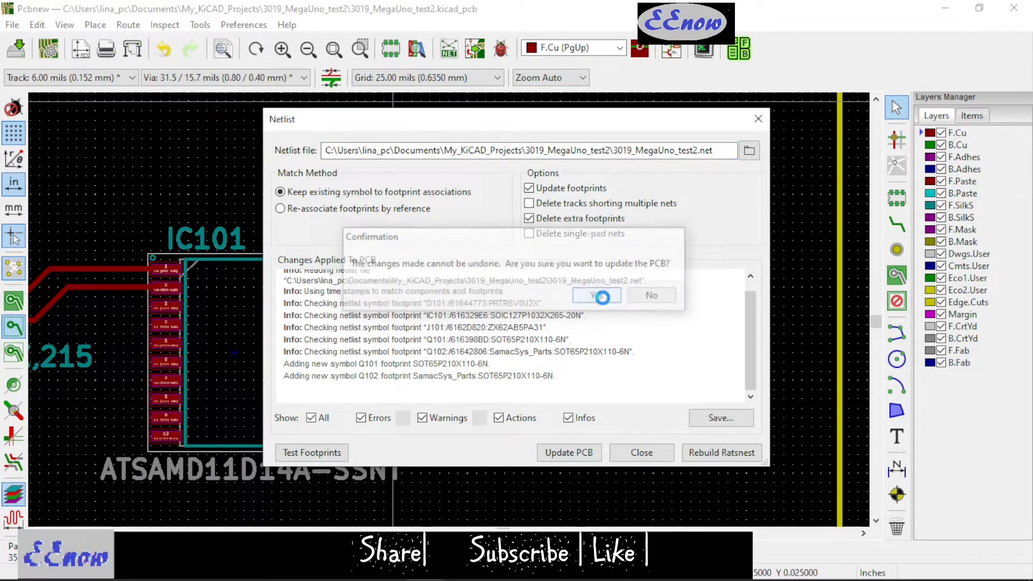
pyautogui.click(643, 453)
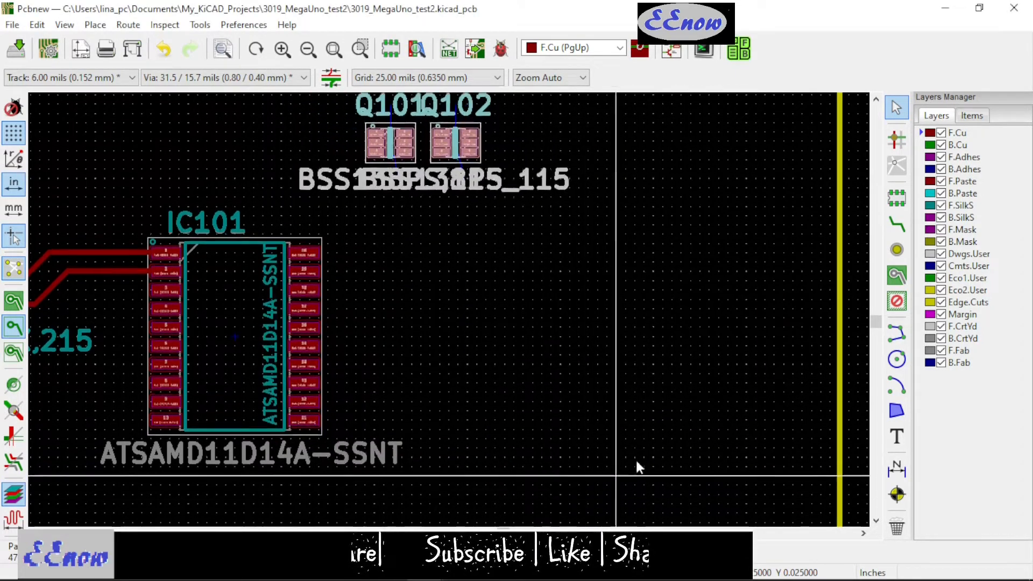
pyautogui.click(653, 457)
# Move the Q102 footprint below and slightly right of Q101, clear of its text
pyautogui.scroll(3, 495, 172)
pyautogui.scroll(-1, 427, 266)
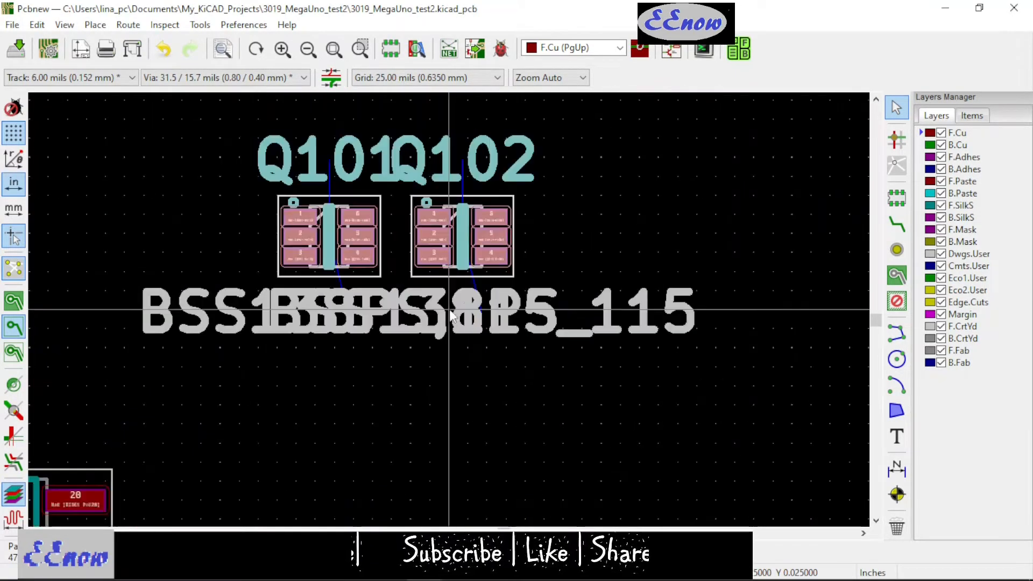
pyautogui.click(461, 252)
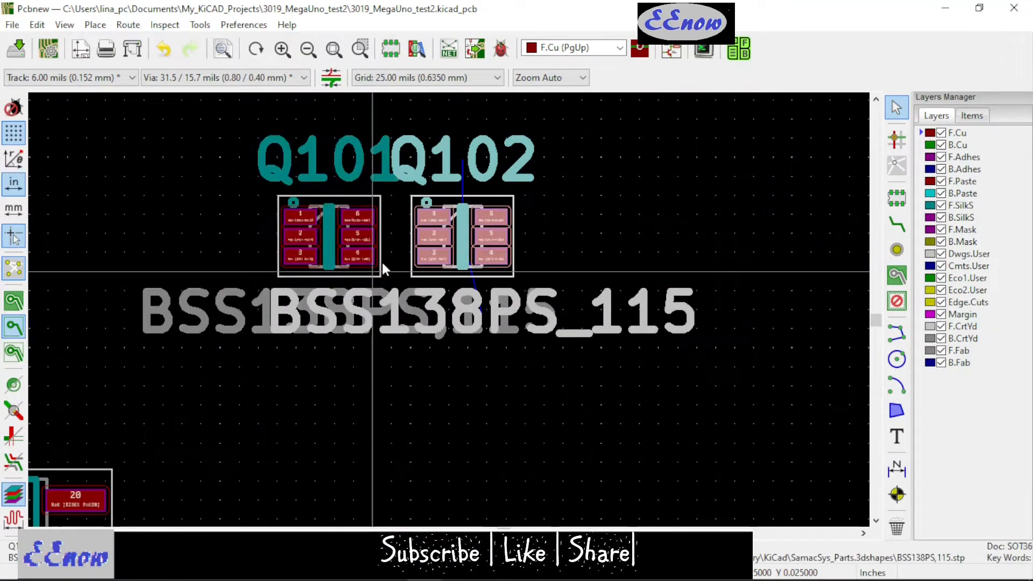
pyautogui.press('m')
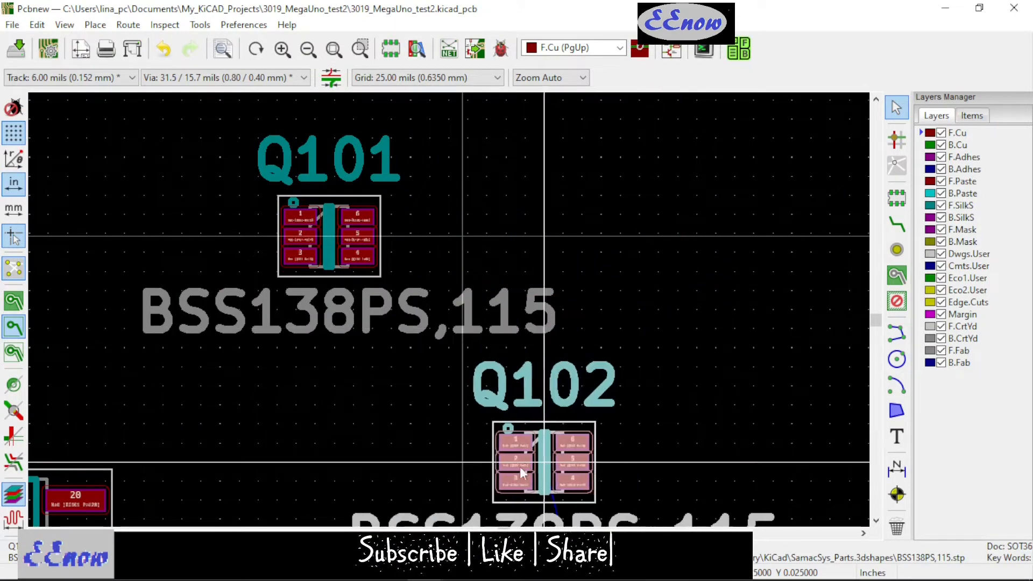
pyautogui.click(511, 473)
# Examine the reference text placement and pads of the Q101 footprint, and check the overall board layout
pyautogui.scroll(-4, 524, 405)
pyautogui.scroll(1, 355, 262)
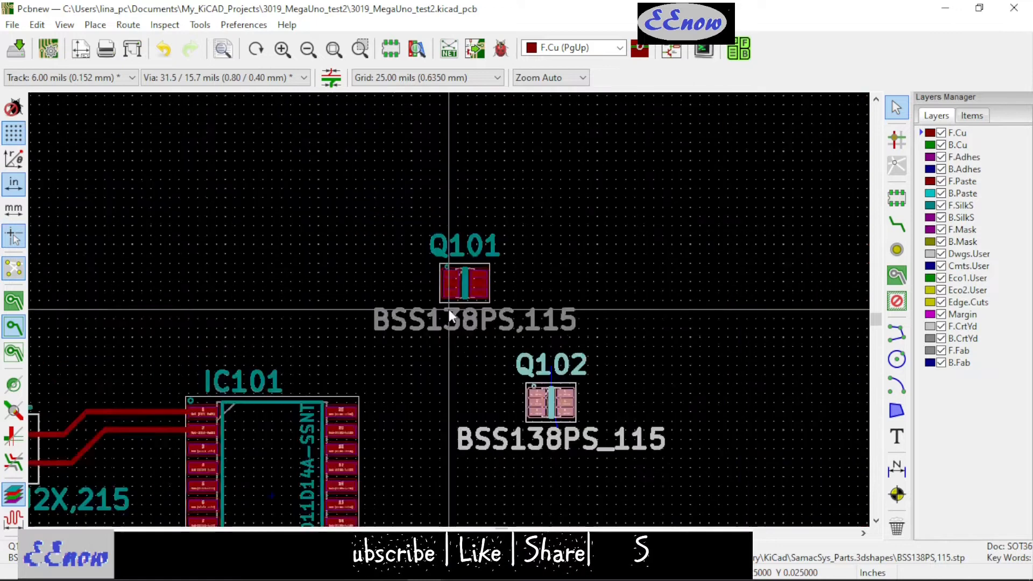
pyautogui.scroll(2, 564, 311)
pyautogui.scroll(-1, 480, 299)
pyautogui.scroll(4, 464, 285)
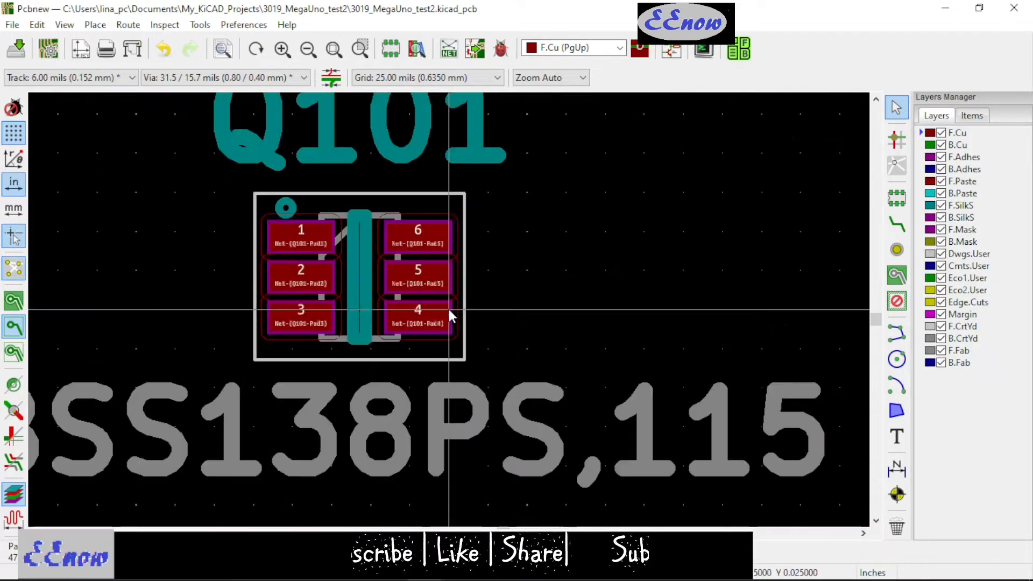
pyautogui.scroll(-1, 448, 307)
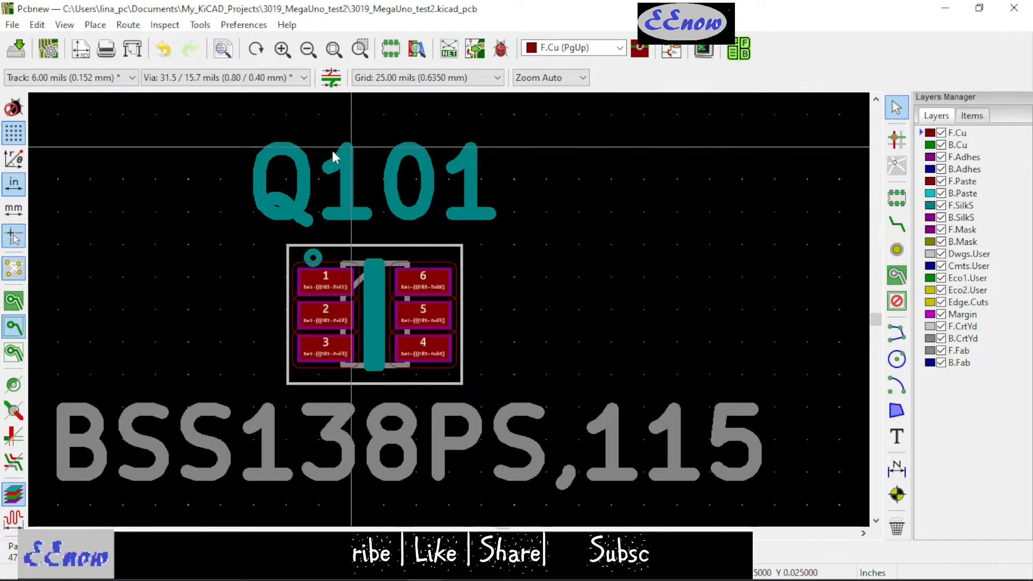
pyautogui.scroll(-2, 527, 392)
pyautogui.scroll(-3, 463, 296)
pyautogui.scroll(1, 450, 314)
pyautogui.scroll(4, 448, 306)
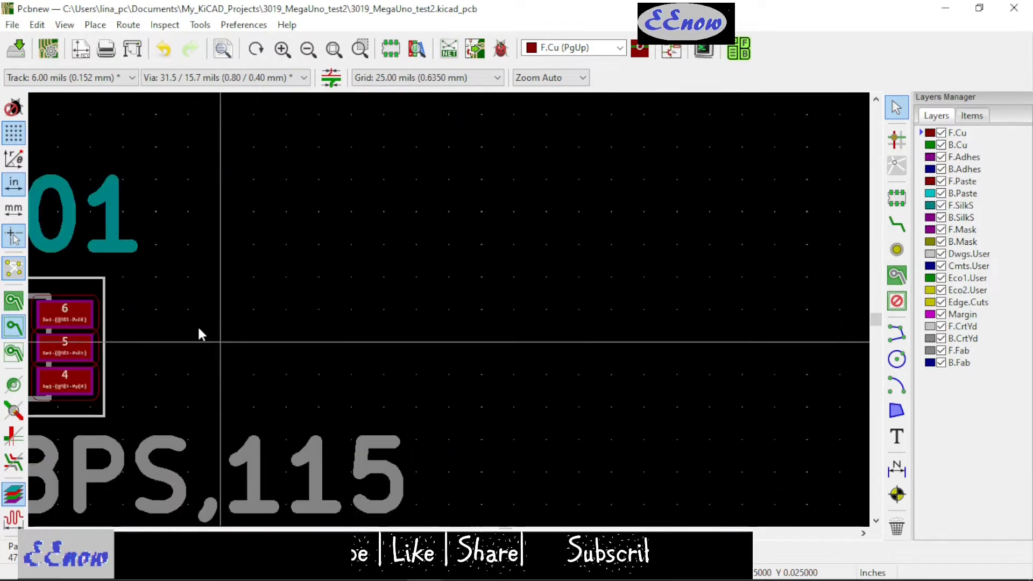
pyautogui.scroll(-3, 492, 306)
pyautogui.scroll(1, 448, 306)
pyautogui.scroll(4, 447, 306)
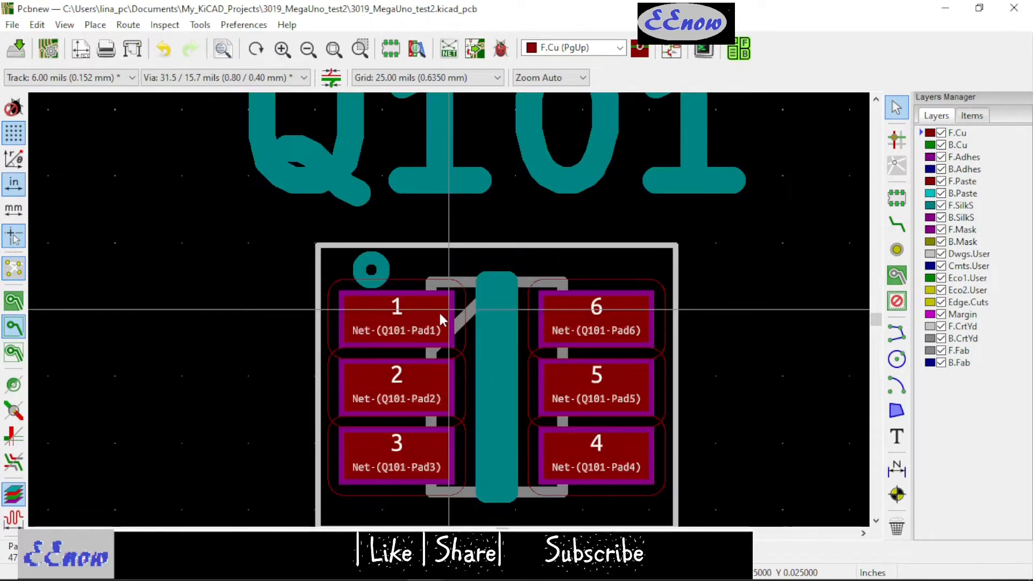
pyautogui.scroll(-4, 439, 315)
pyautogui.scroll(6, 448, 306)
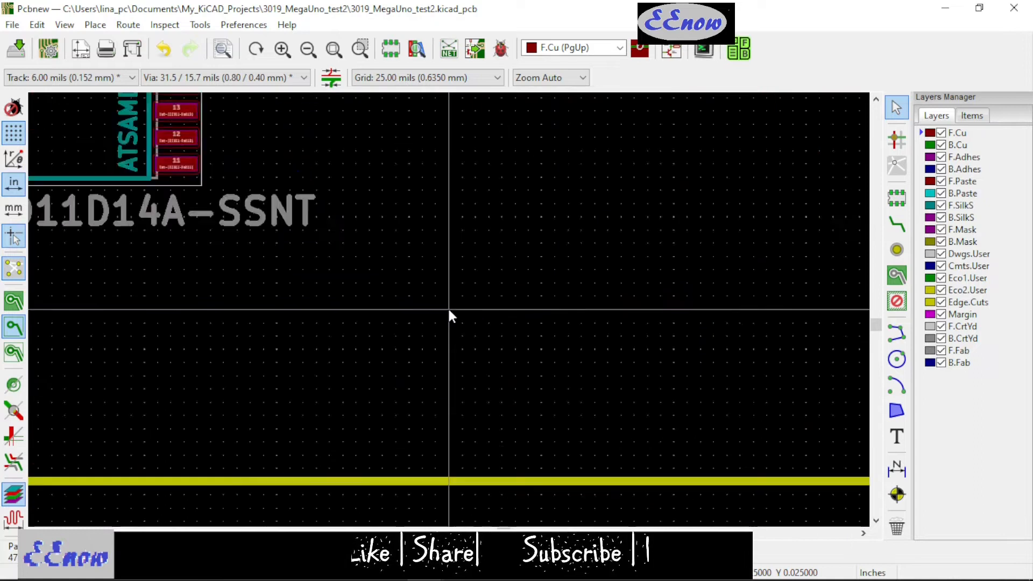
pyautogui.scroll(-4, 450, 312)
pyautogui.scroll(1, 450, 312)
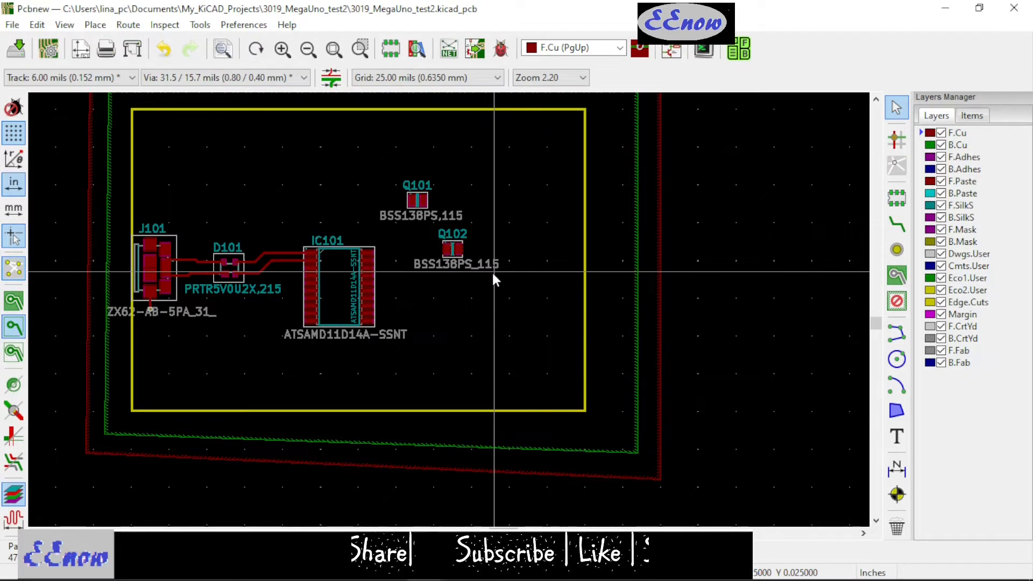
# Open the footprint properties of IC101 and add a blank text item
pyautogui.click(341, 287)
pyautogui.rightClick(340, 288)
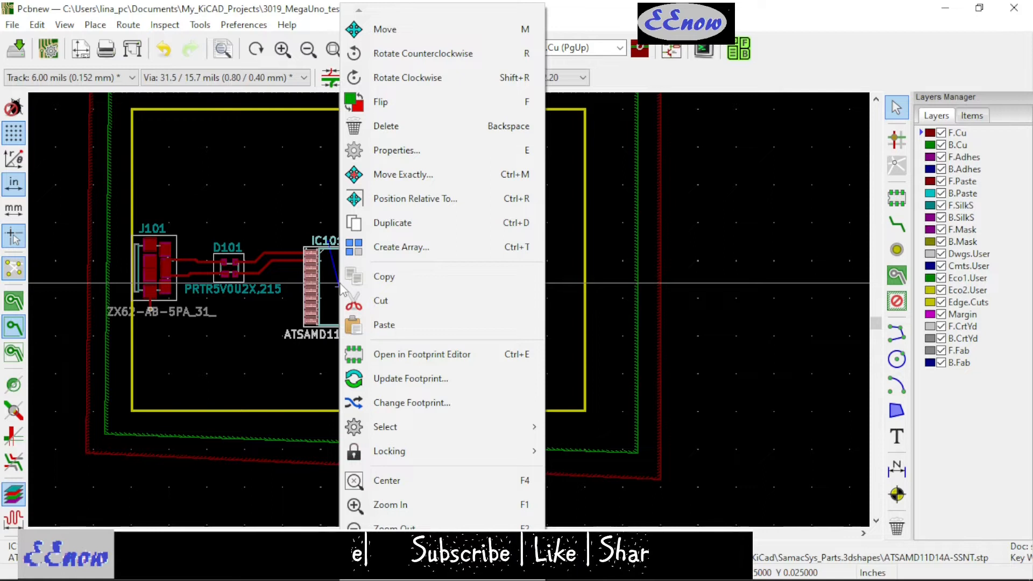
pyautogui.click(399, 144)
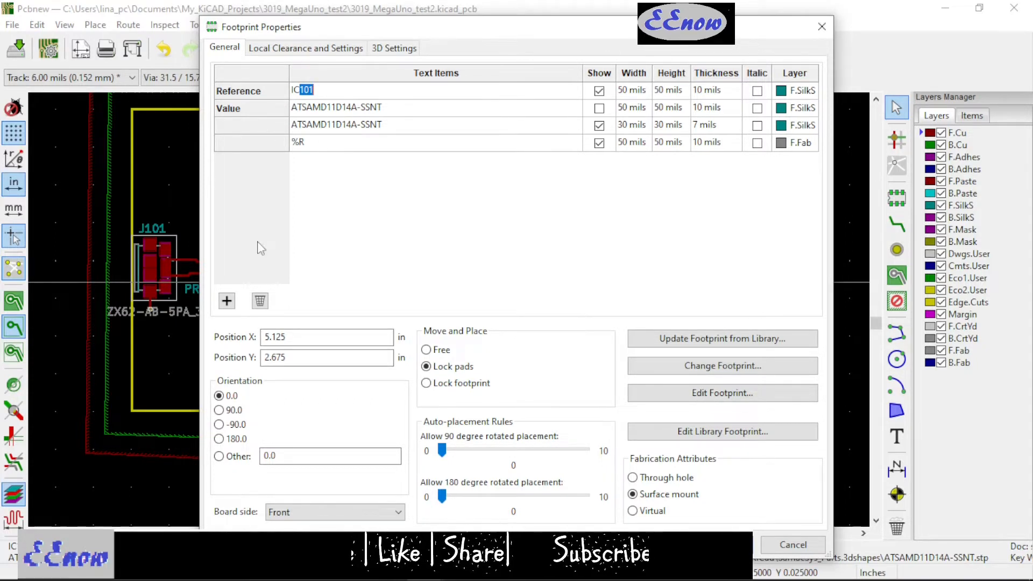
pyautogui.click(226, 301)
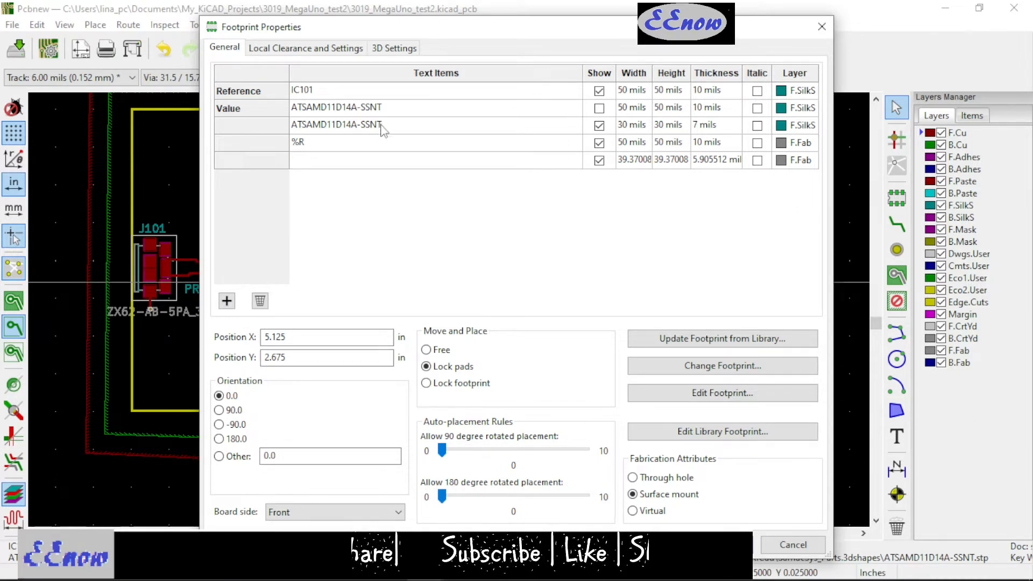
# Delete IC101's additional ATSAMD11D14A-SSNT text item on the F.SilkS layer, keeping the value field
pyautogui.click(340, 126)
pyautogui.click(357, 125)
pyautogui.moveTo(387, 125); pyautogui.dragTo(299, 132)
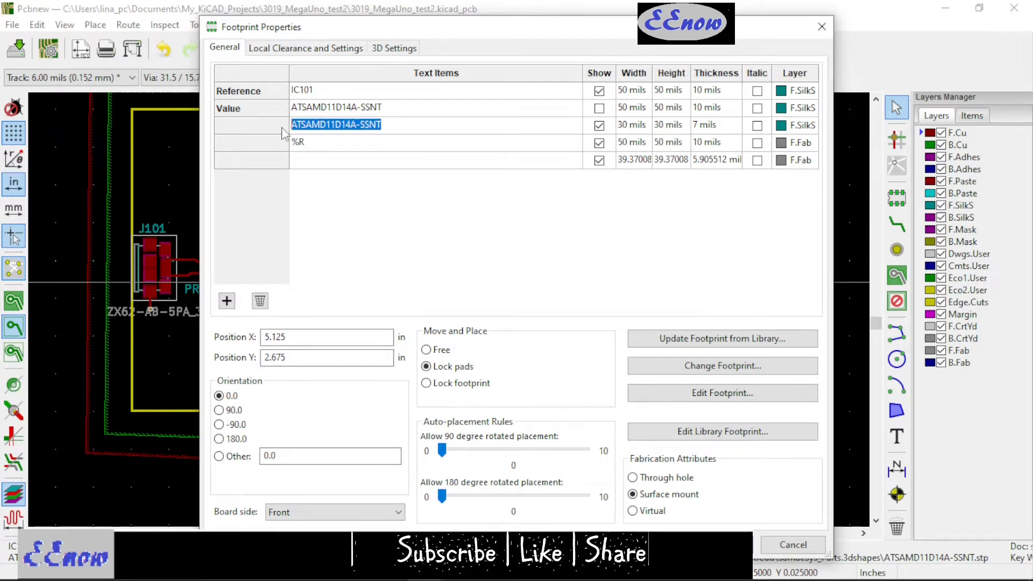
pyautogui.click(342, 185)
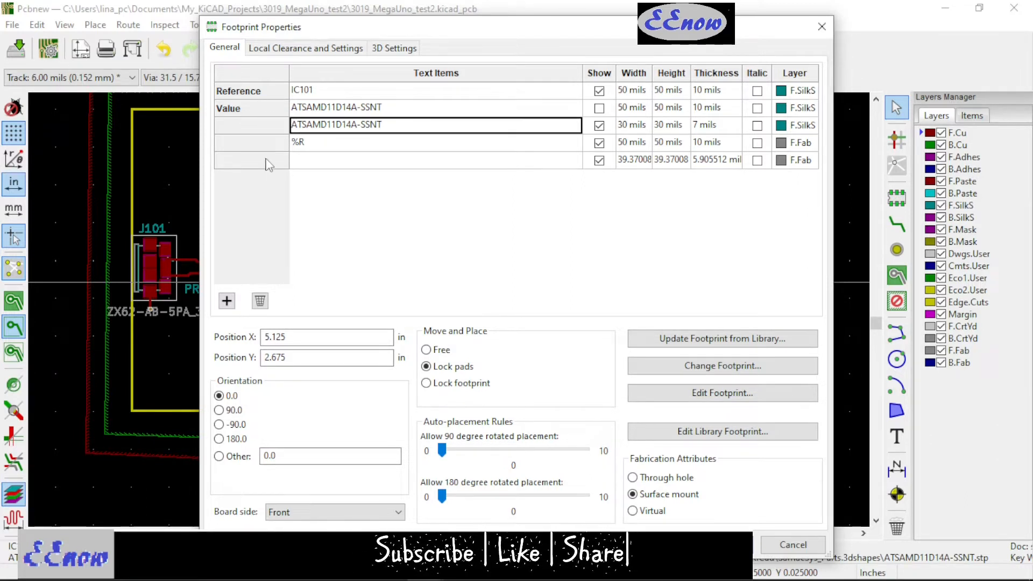
pyautogui.click(267, 163)
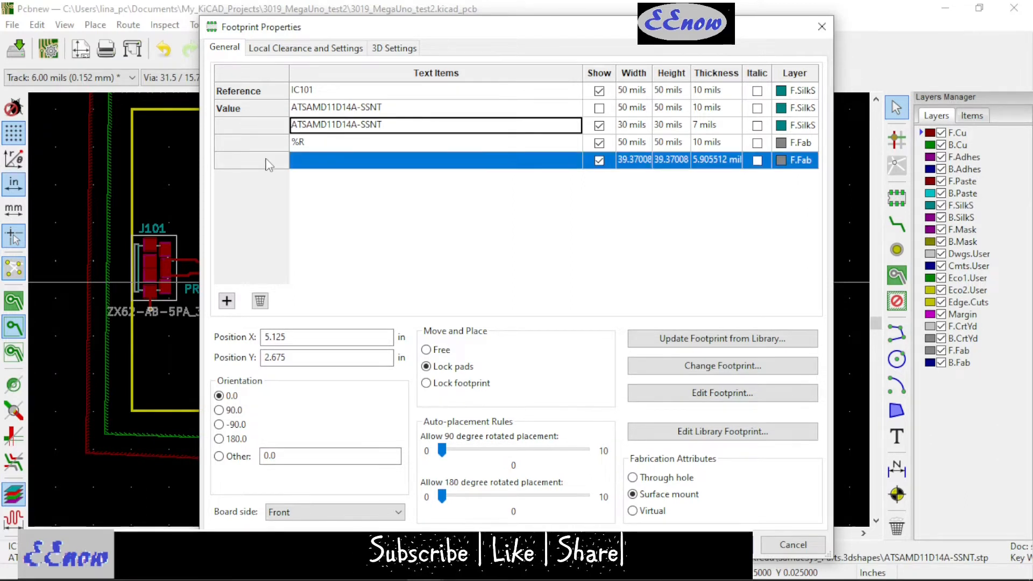
pyautogui.click(260, 300)
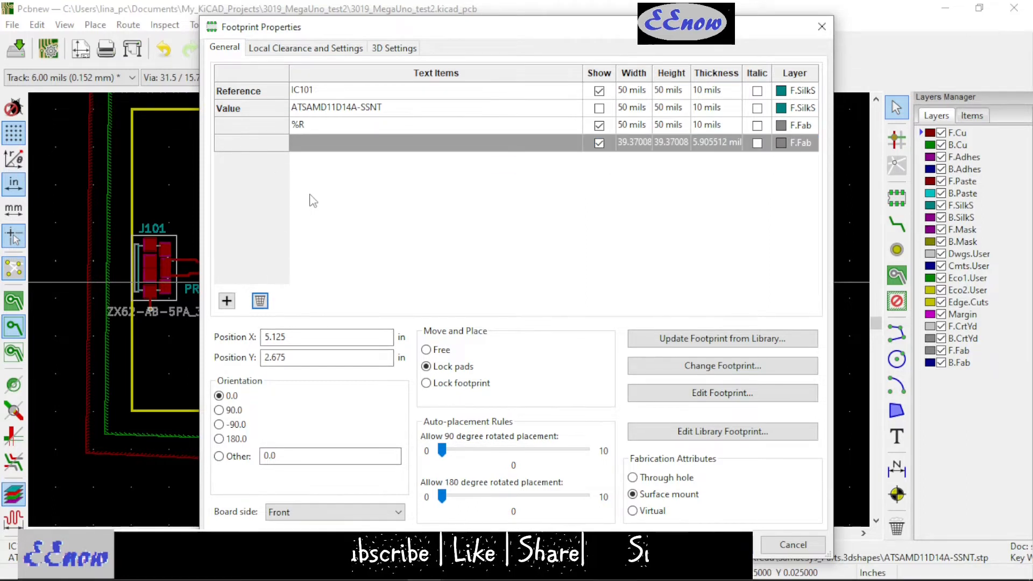
# Copy the value text ATSAMD11D14A-SSNT and delete the blank F.Fab text item
pyautogui.click(260, 301)
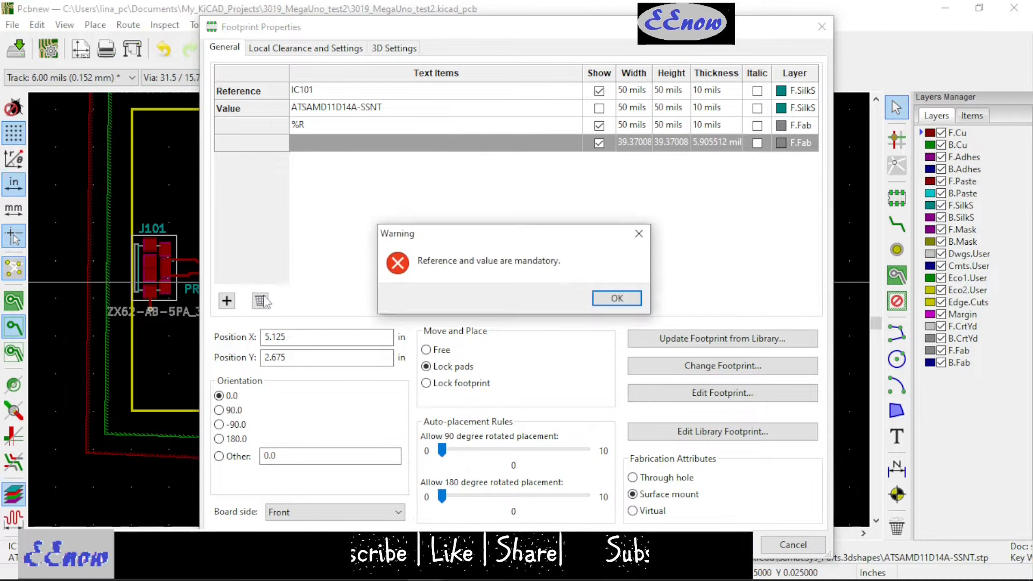
pyautogui.click(611, 298)
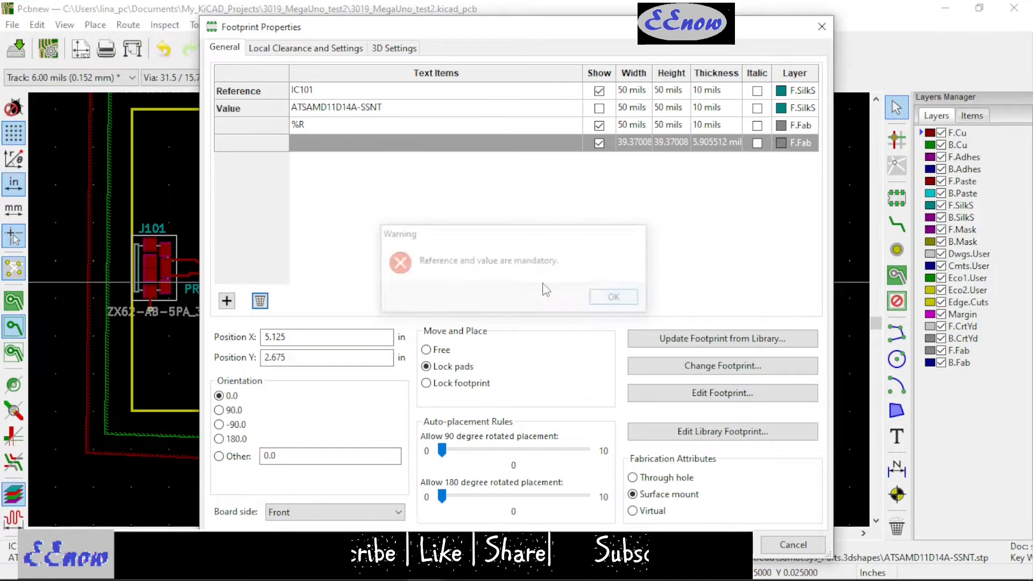
pyautogui.click(267, 130)
pyautogui.click(350, 114)
pyautogui.hotkey('ctrl', 'c')
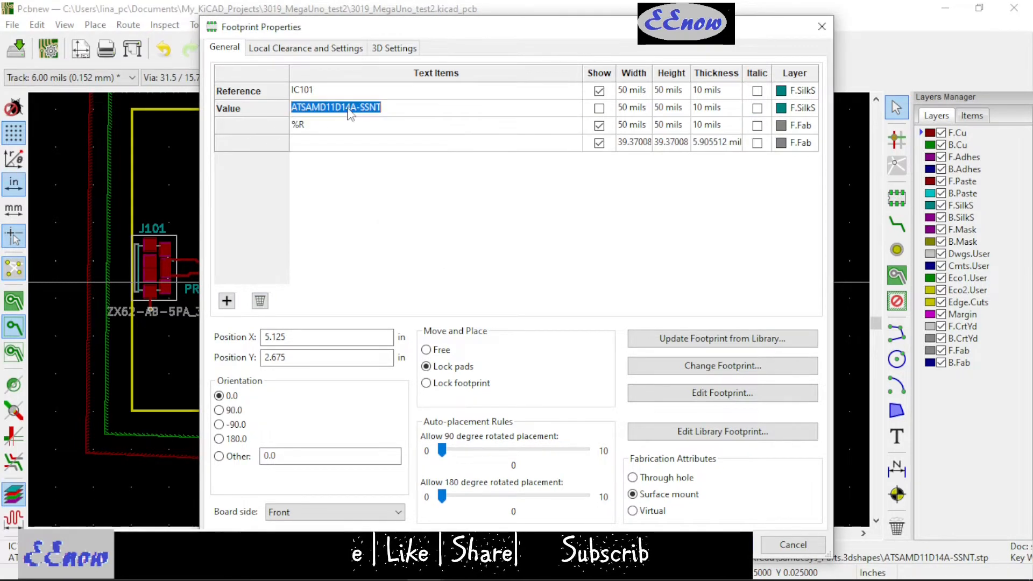
pyautogui.click(280, 142)
pyautogui.click(331, 144)
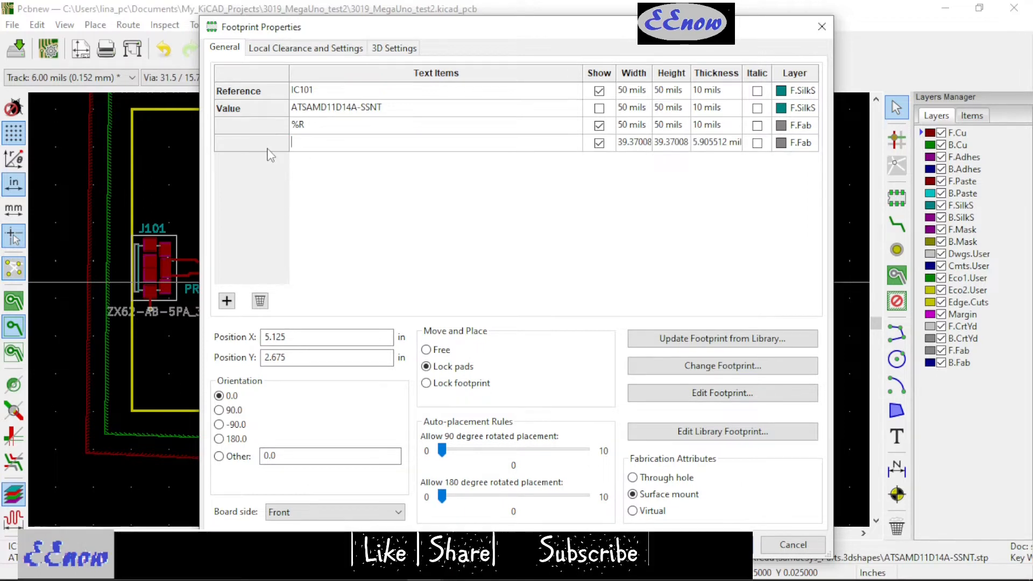
pyautogui.click(260, 301)
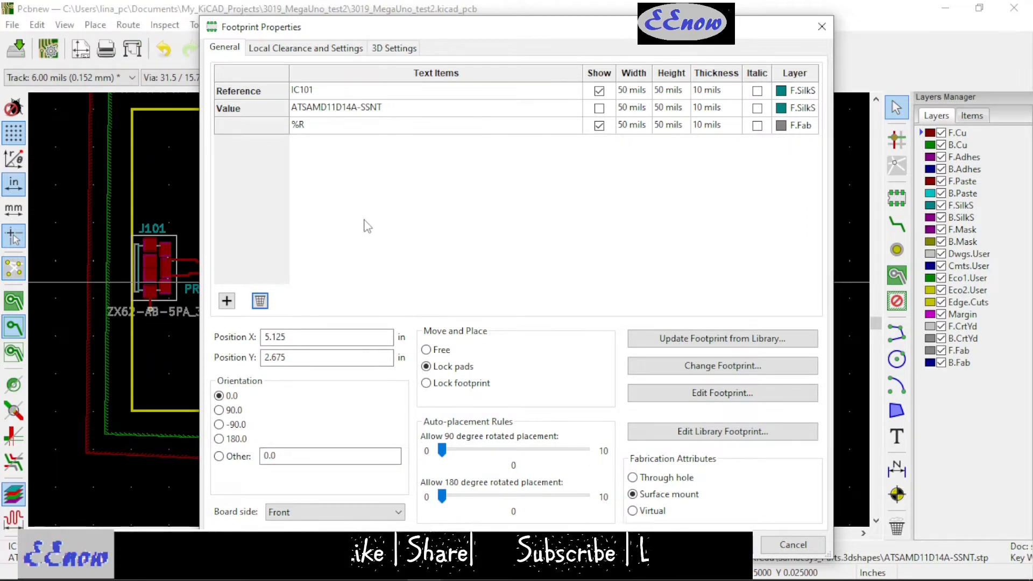
# Add a text item ATSAMD11D14A-SSNT to IC101's footprint properties and put it on the F.SilkS layer
pyautogui.click(227, 302)
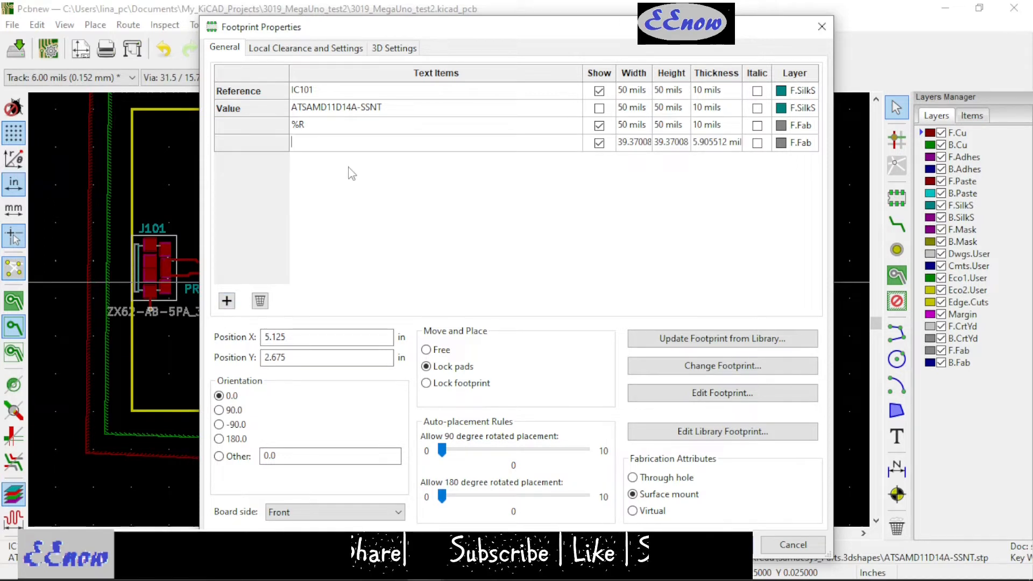
pyautogui.hotkey('ctrl', 'v')
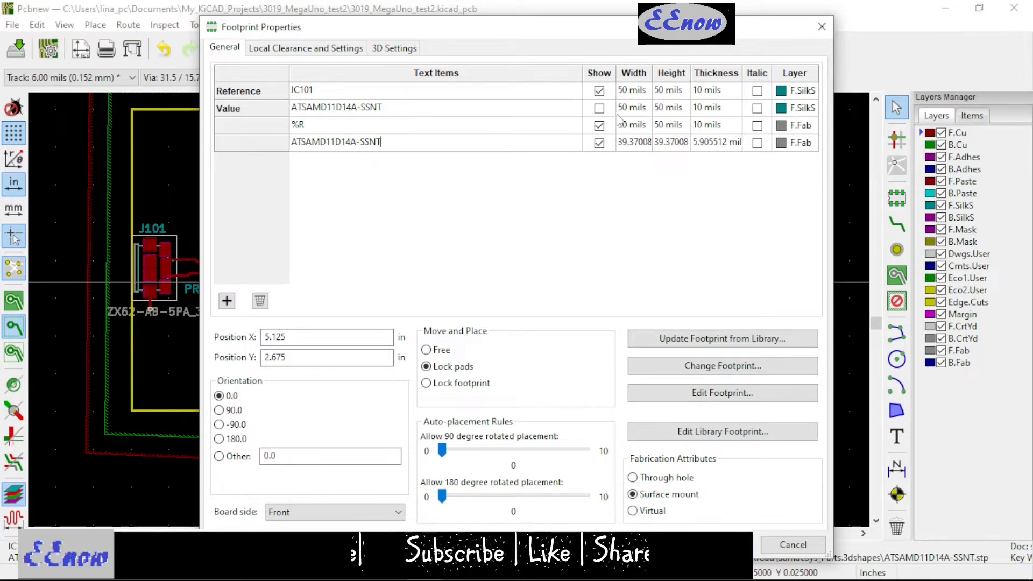
pyautogui.click(780, 144)
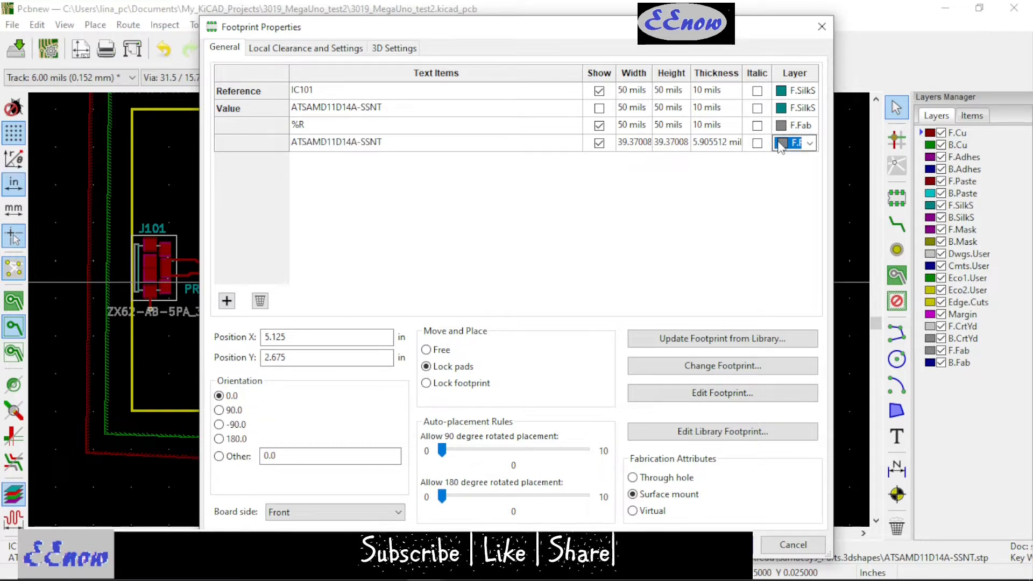
pyautogui.click(809, 143)
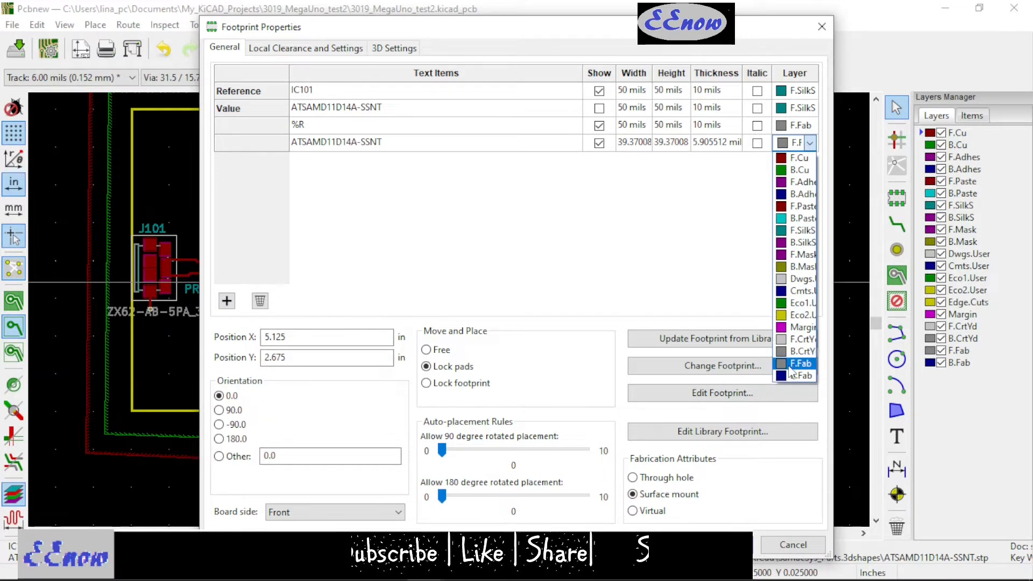
pyautogui.click(803, 230)
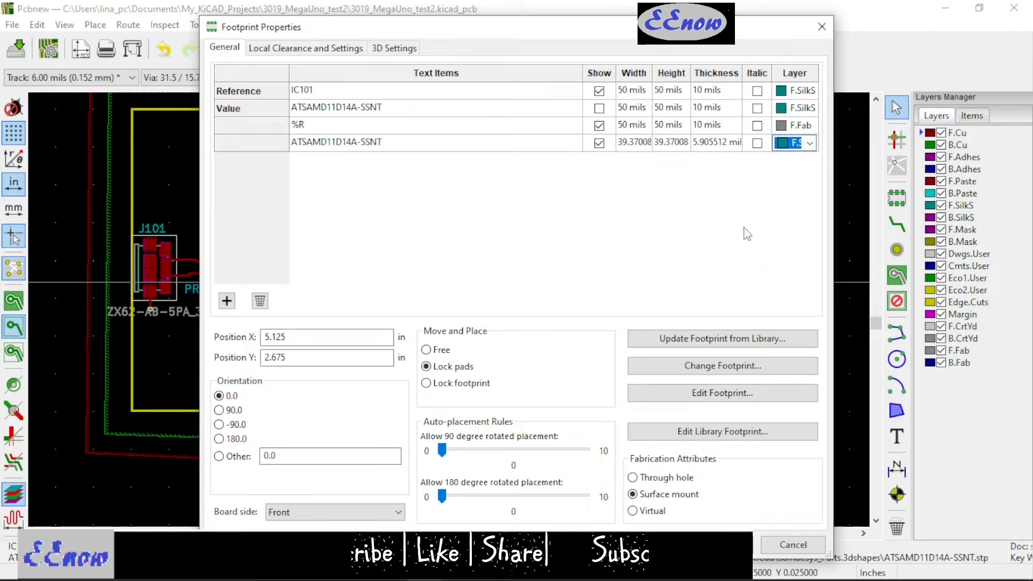
pyautogui.click(745, 233)
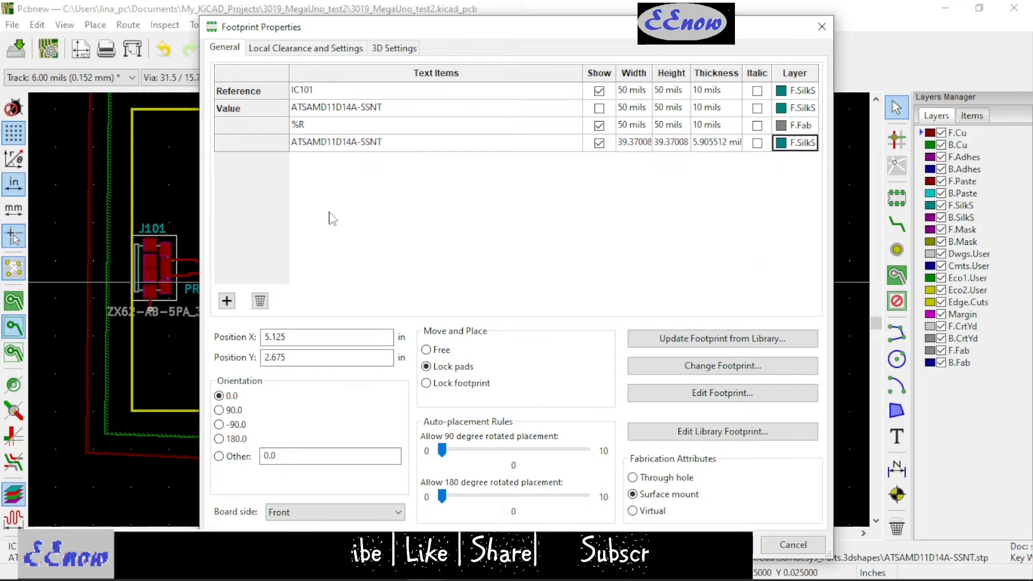
# Change the added silkscreen text item to "Here", set width and height to 30 mils and thickness to 7 mils, and apply the properties
pyautogui.click(390, 149)
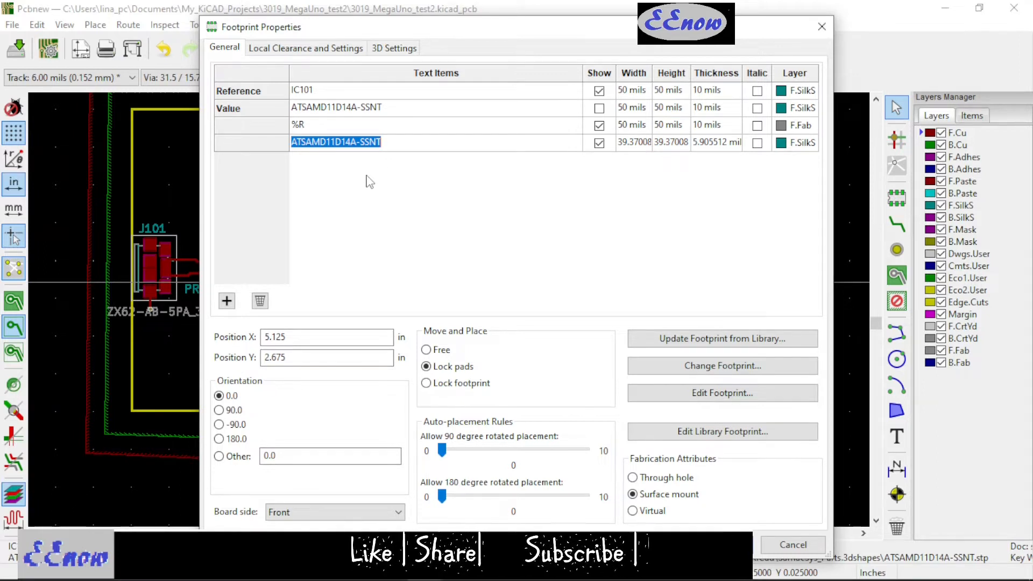
pyautogui.write('Here')
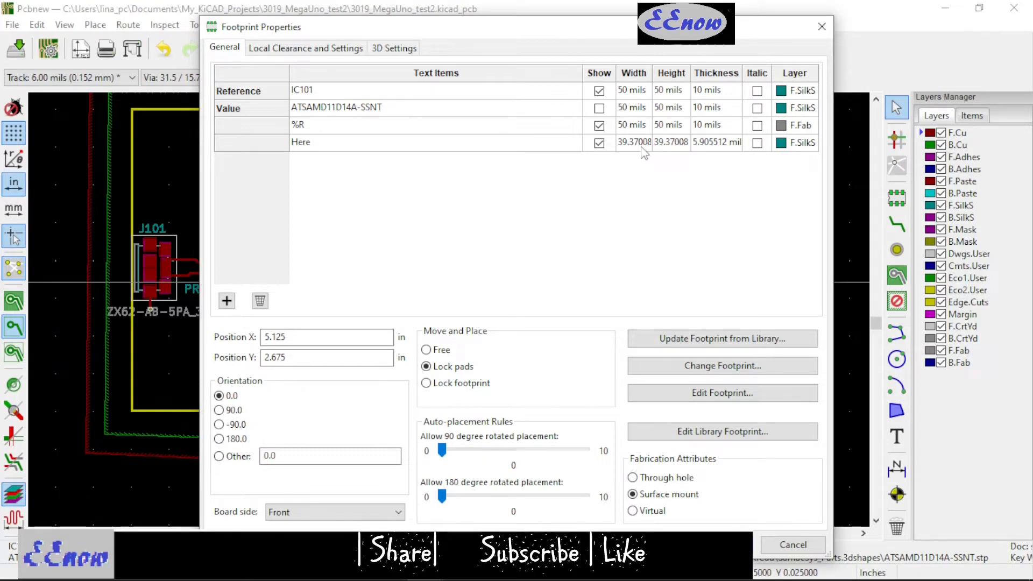
pyautogui.click(715, 143)
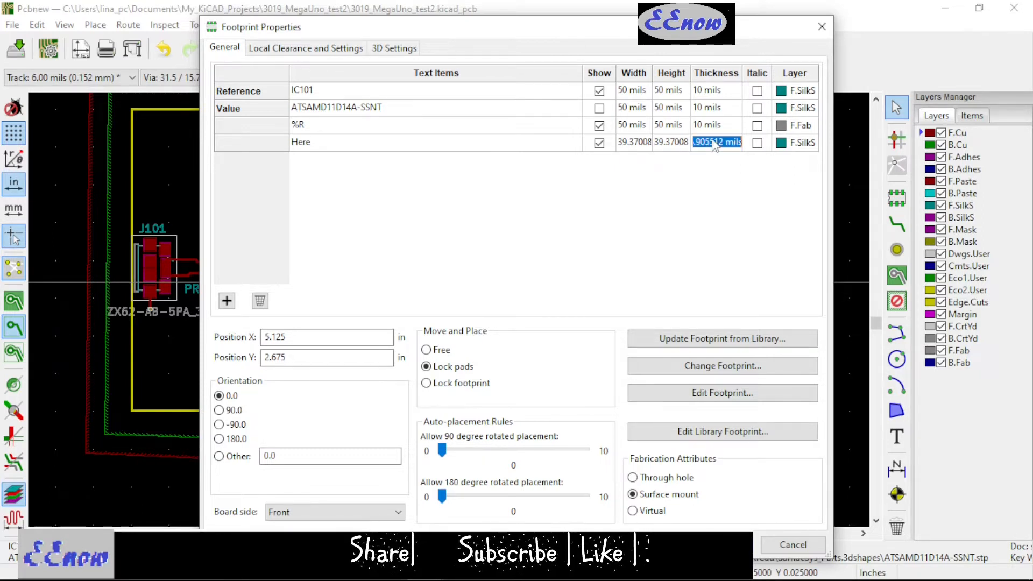
pyautogui.write('7')
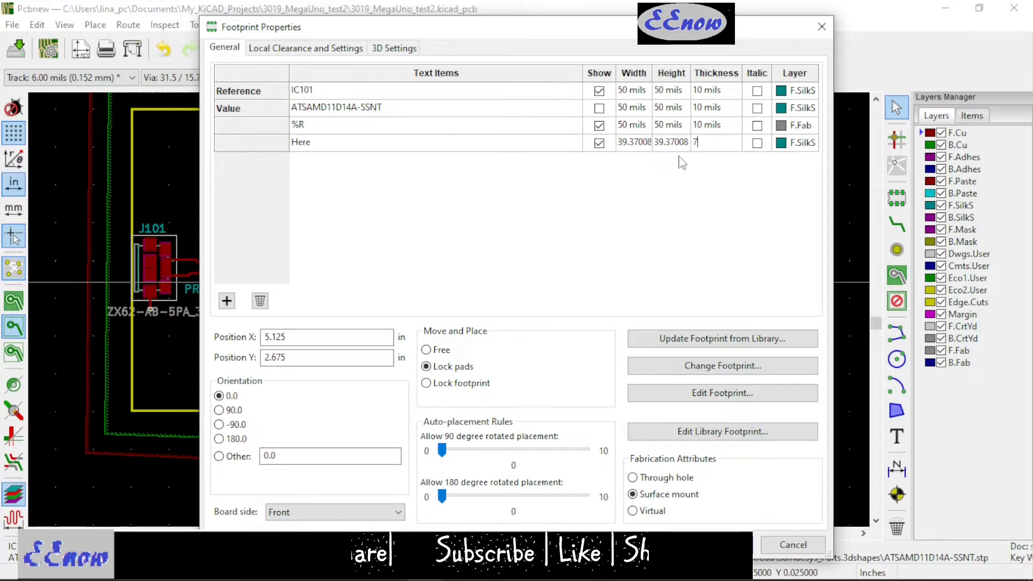
pyautogui.click(666, 144)
pyautogui.write('30')
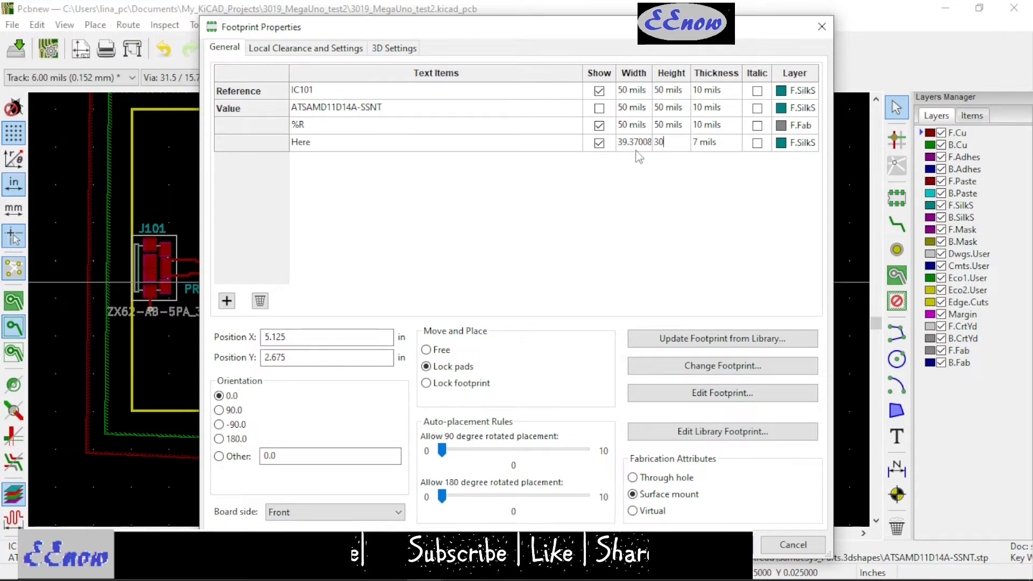
pyautogui.click(631, 144)
pyautogui.write('30')
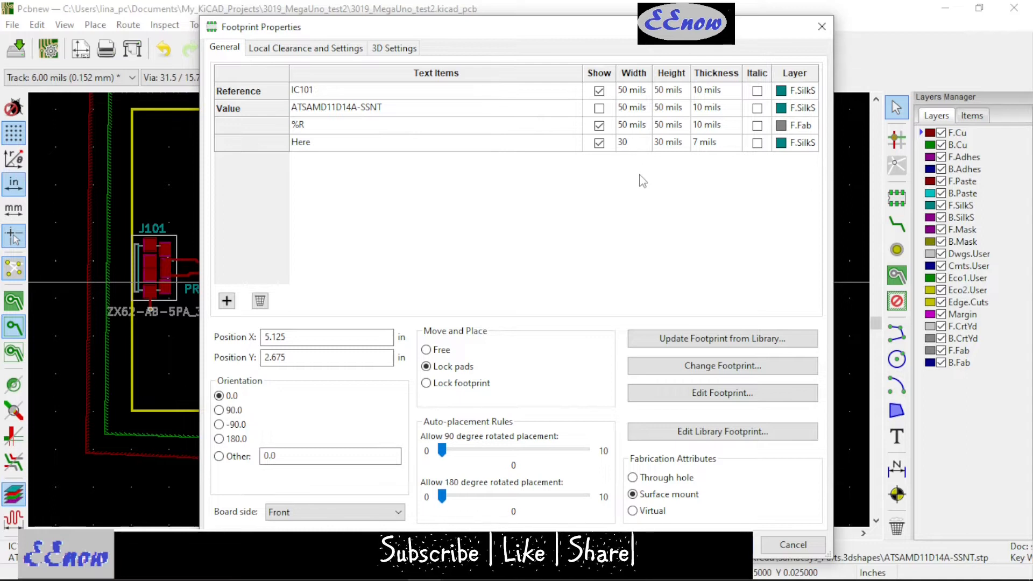
pyautogui.press('Return')
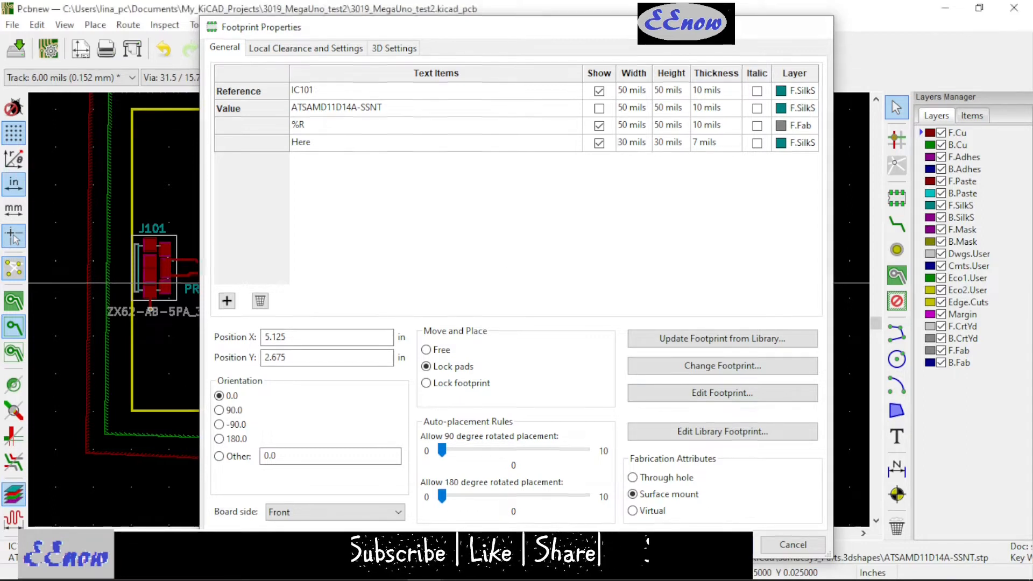
pyautogui.click(721, 544)
# Move the IC101 footprint about 25 mils right and 25 mils down on the board
pyautogui.scroll(5, 402, 312)
pyautogui.scroll(2, 448, 308)
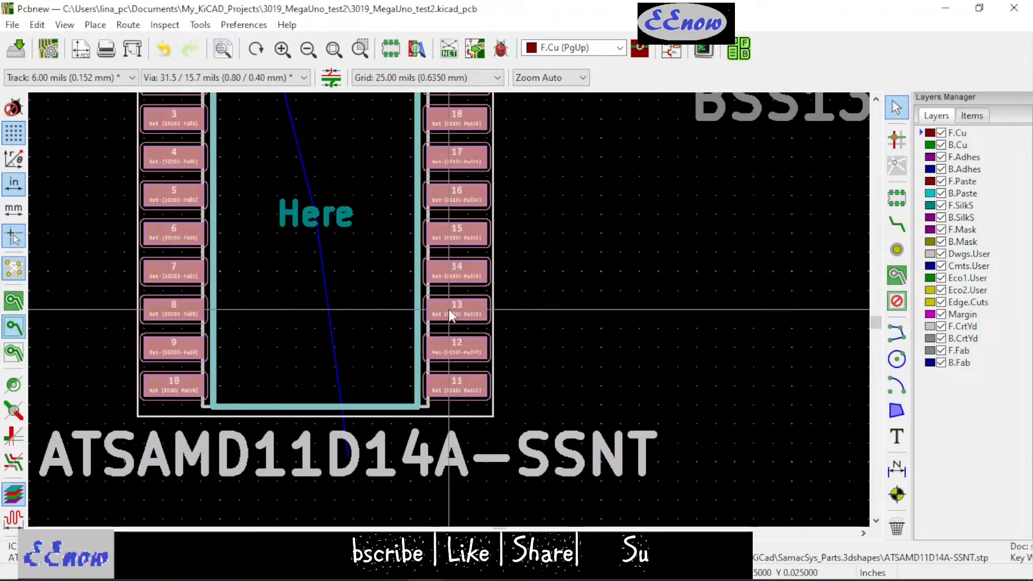
pyautogui.scroll(-3, 449, 309)
pyautogui.scroll(3, 449, 310)
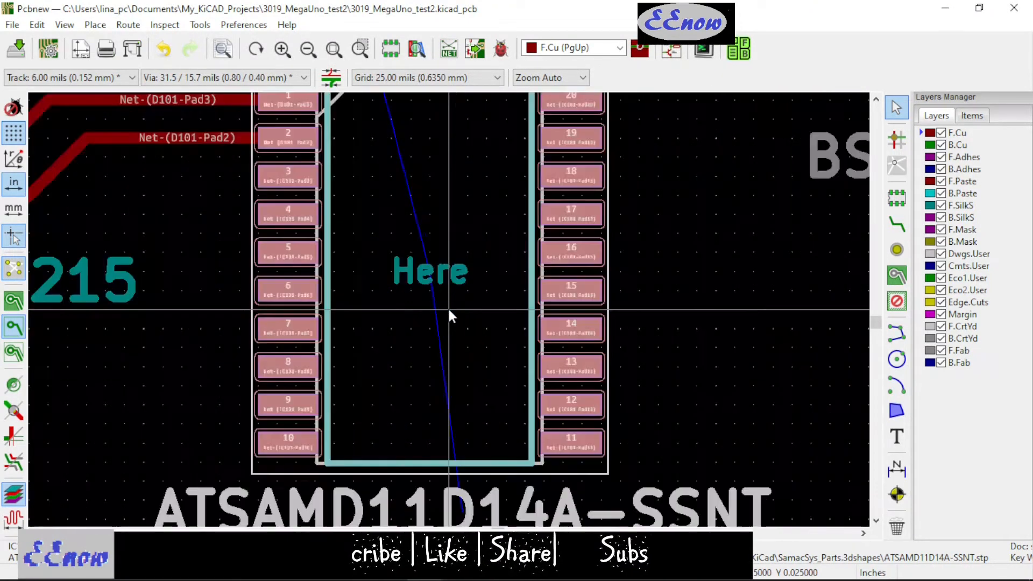
pyautogui.scroll(-1, 448, 309)
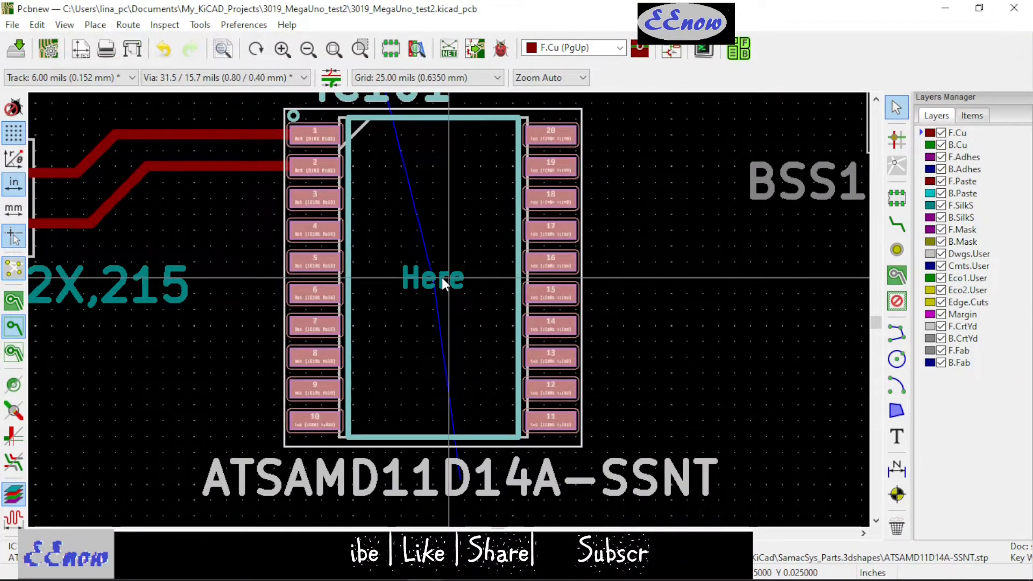
pyautogui.press('m')
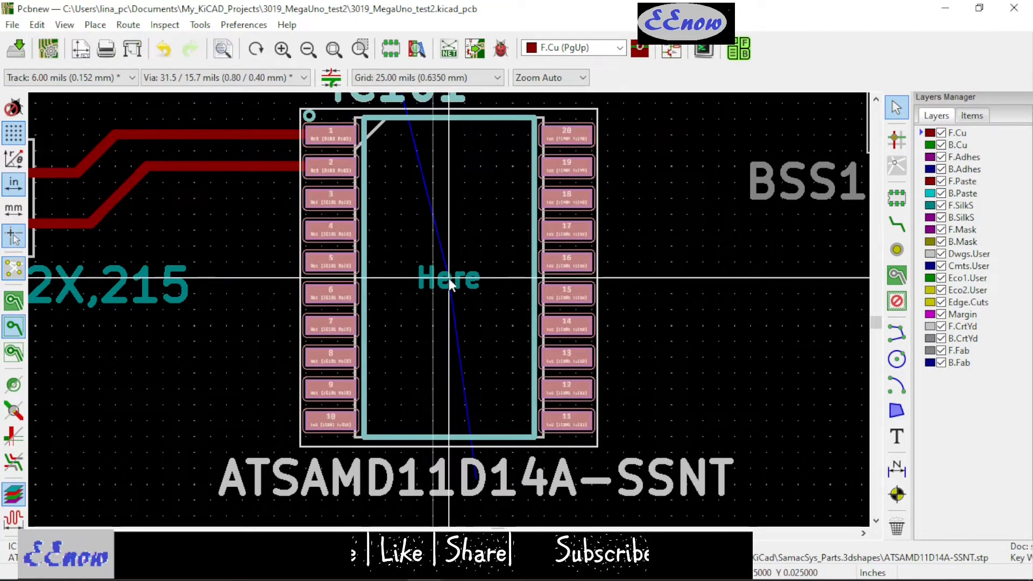
pyautogui.click(440, 295)
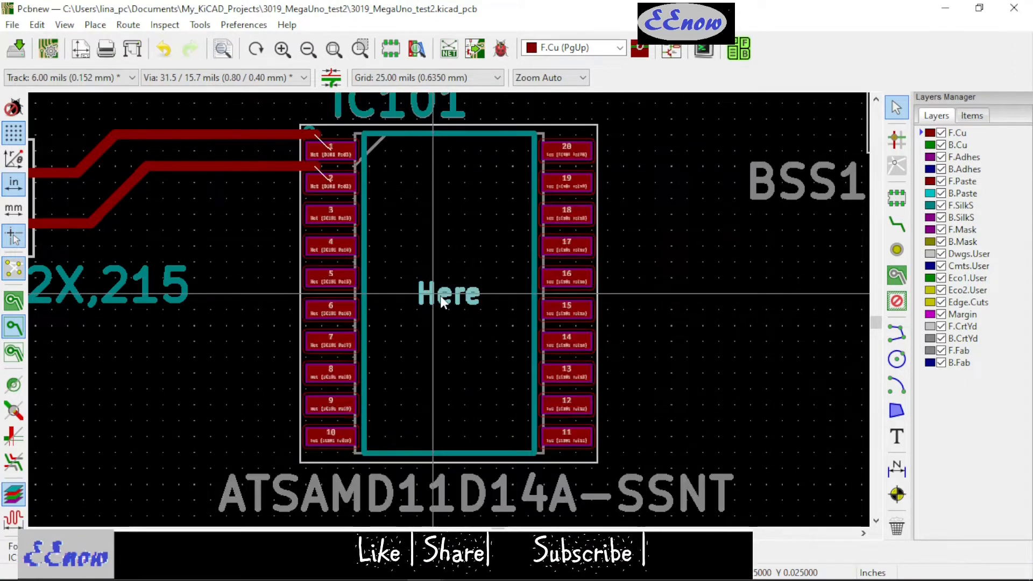
# Move the "Here" text inside IC101's outline beside pads 15 to 17 and rotate it to read vertically
pyautogui.press('m')
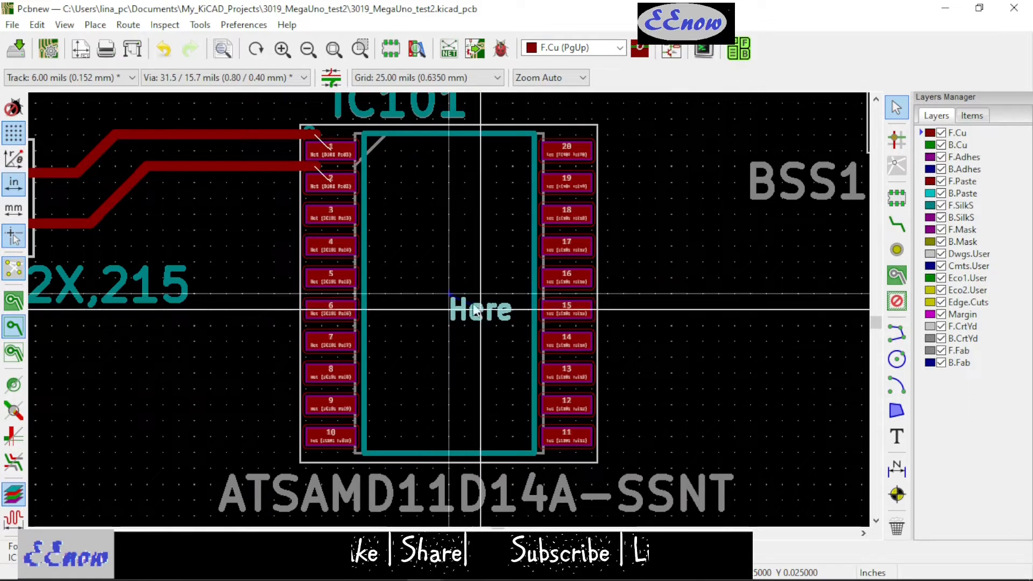
pyautogui.press('r')
pyautogui.press('r')
pyautogui.press('r')
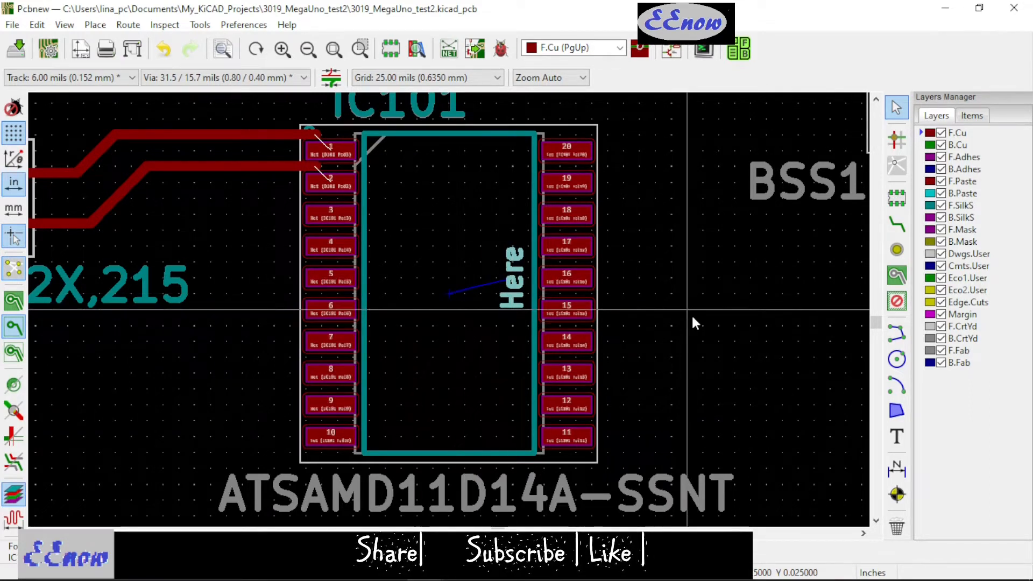
pyautogui.scroll(-3, 447, 314)
pyautogui.scroll(1, 420, 327)
pyautogui.scroll(3, 449, 316)
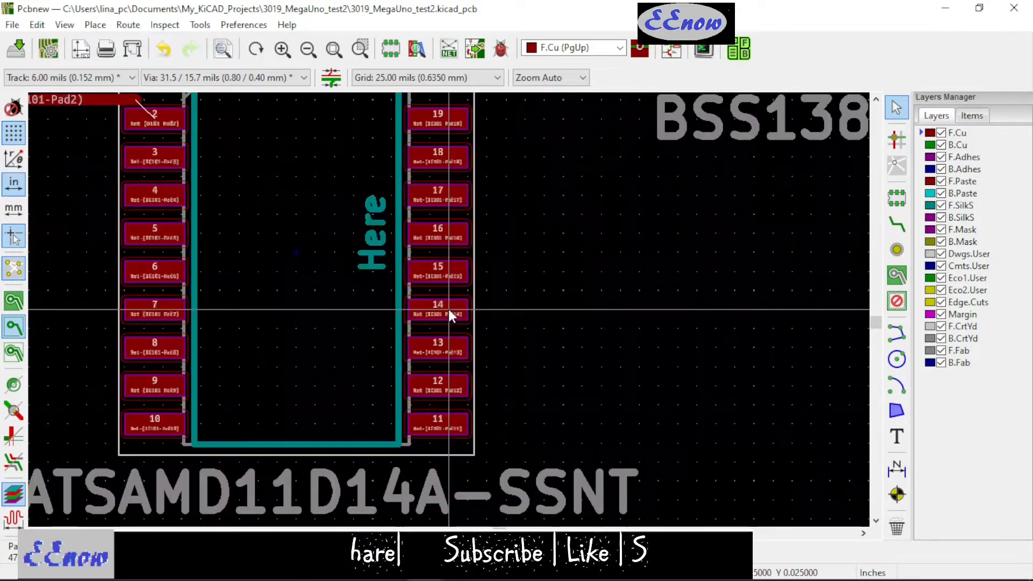
pyautogui.scroll(-4, 449, 315)
pyautogui.scroll(3, 449, 315)
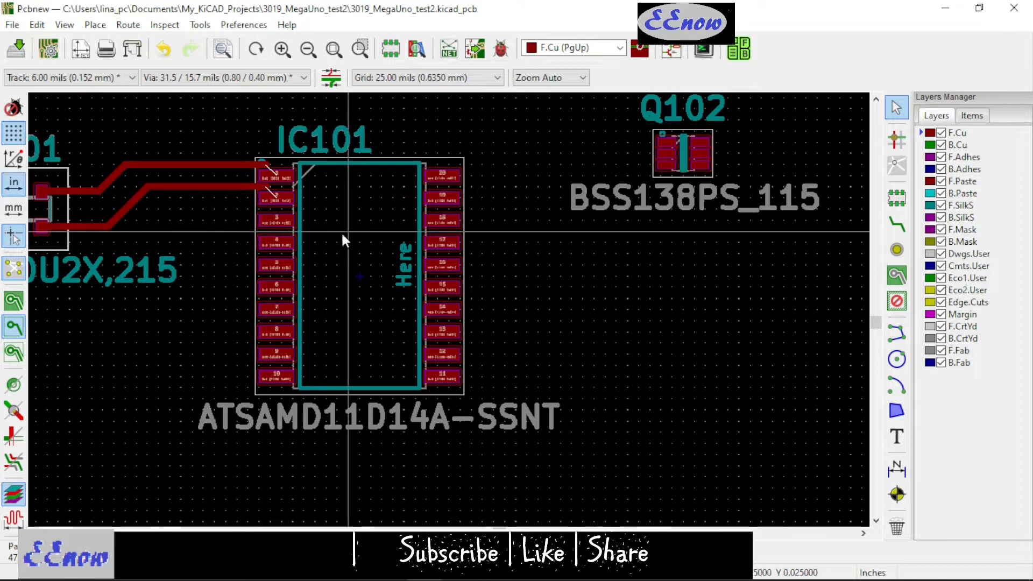
# Switch to the schematic editor, duplicate the IC101 symbol ATSAMD11D14A-SSNT and place the copy to the right of the original
pyautogui.click(944, 7)
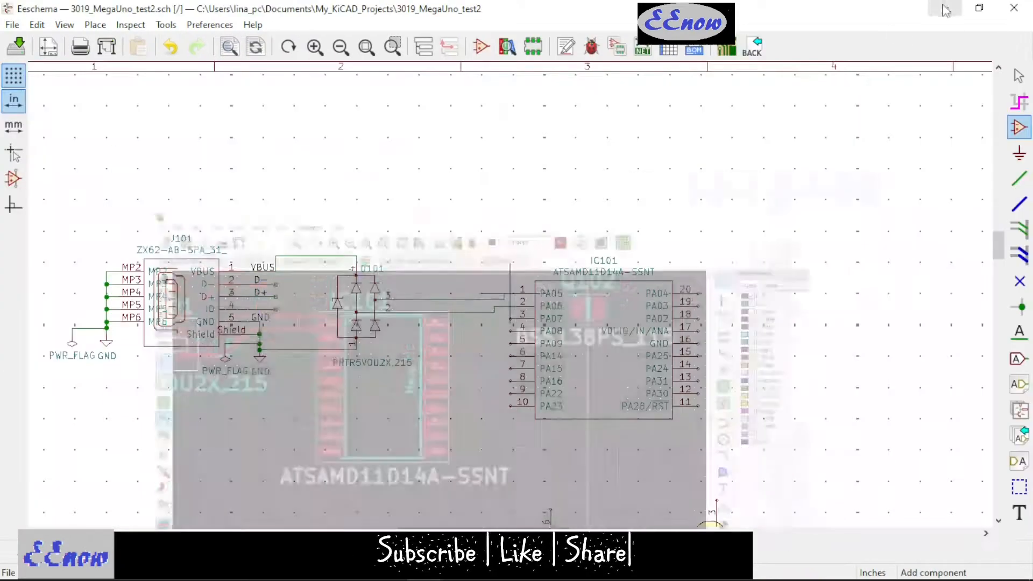
pyautogui.scroll(-1, 550, 384)
pyautogui.scroll(1, 540, 270)
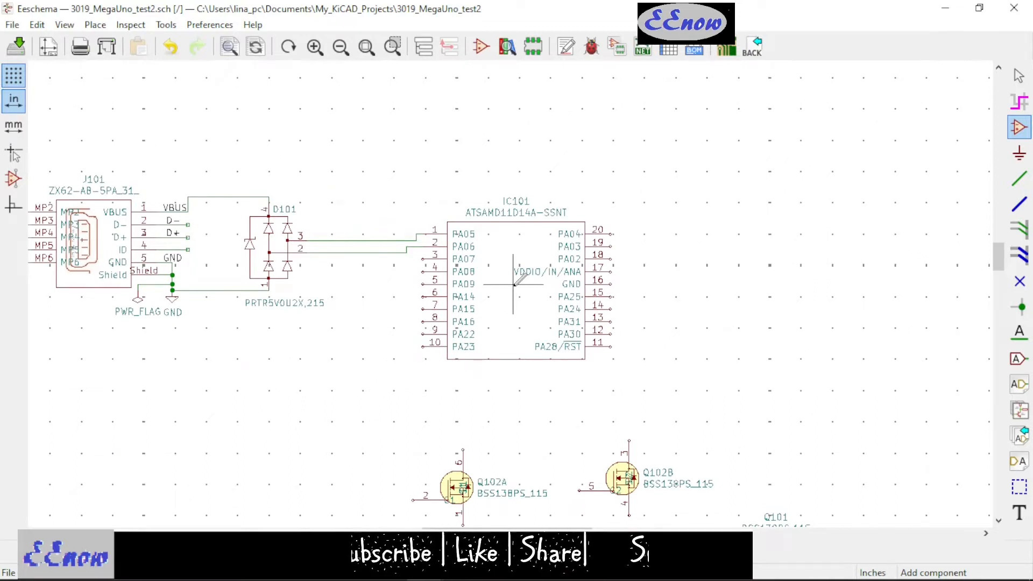
pyautogui.press('c')
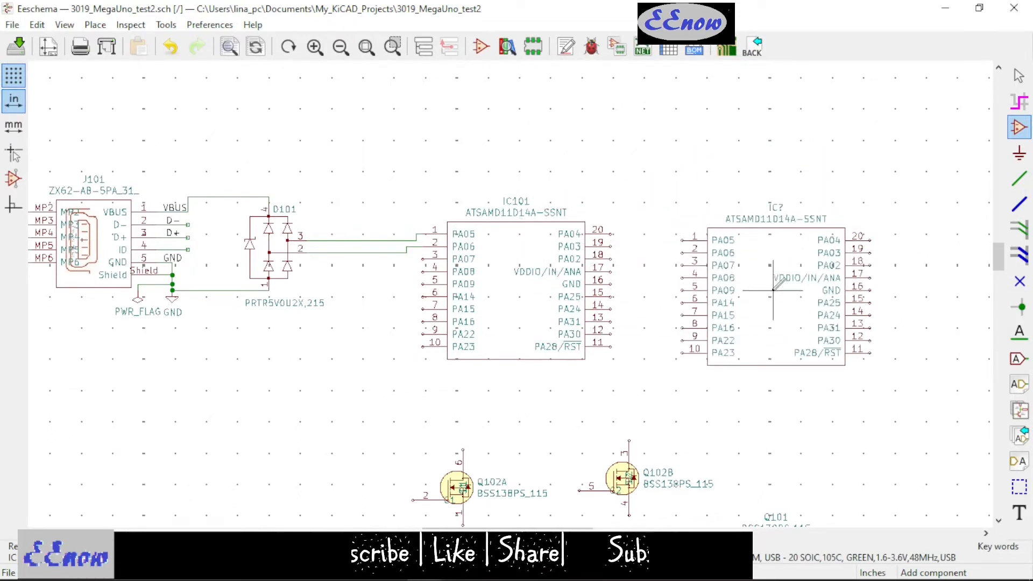
pyautogui.press('Escape')
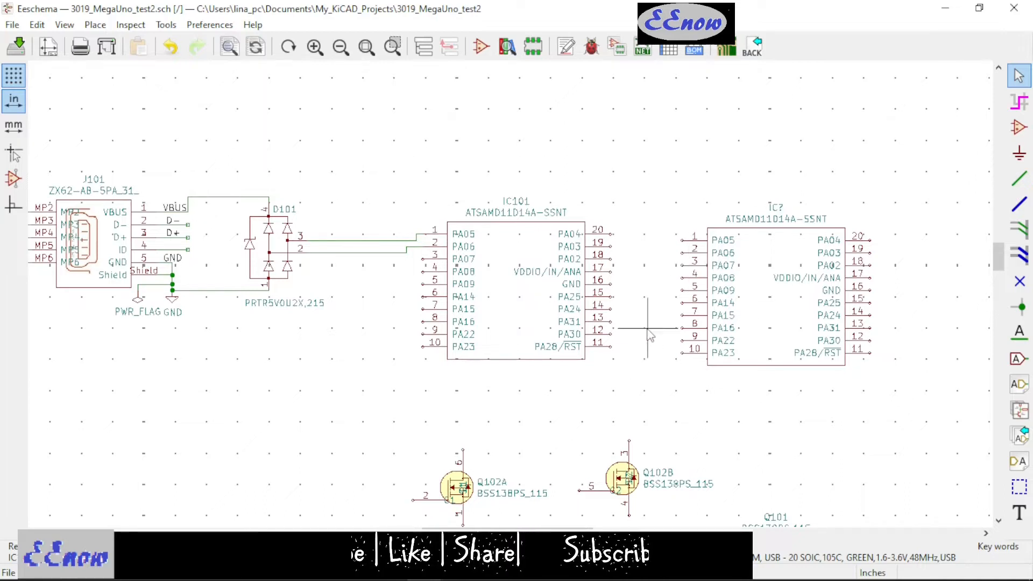
# Annotate the entire schematic, keeping existing annotations and numbering from the first free after sheet number X 100
pyautogui.click(569, 52)
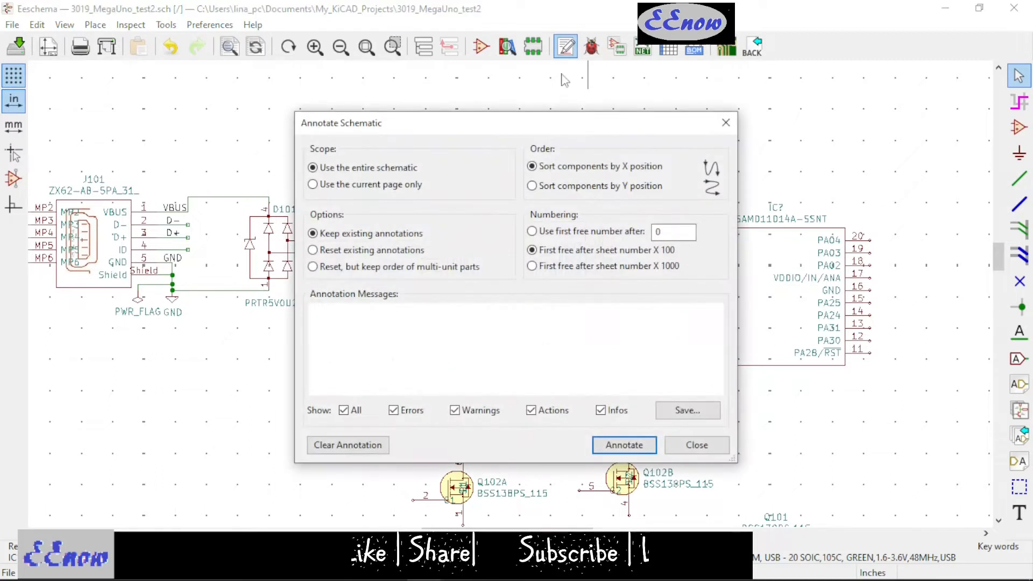
pyautogui.click(624, 444)
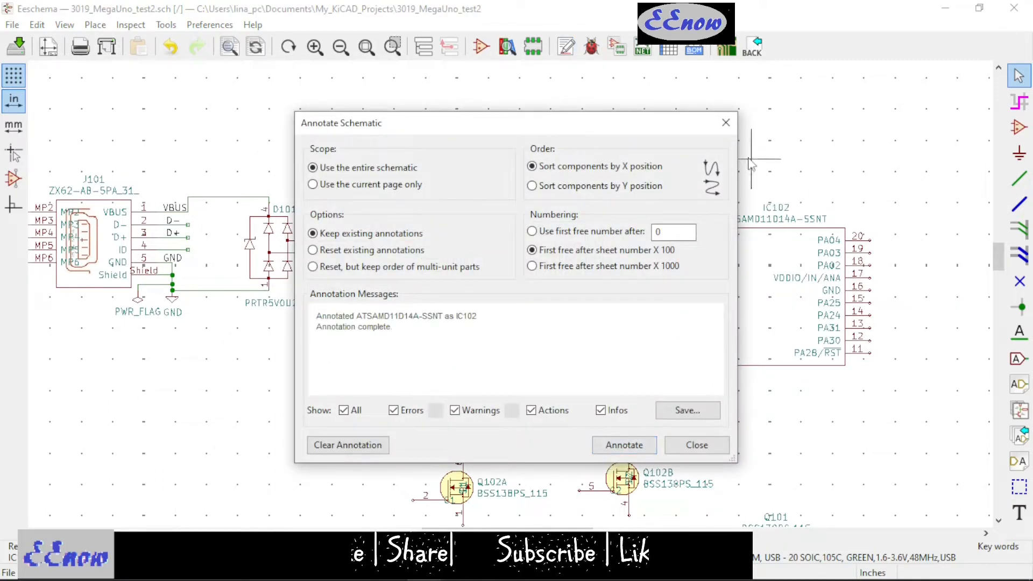
pyautogui.click(726, 124)
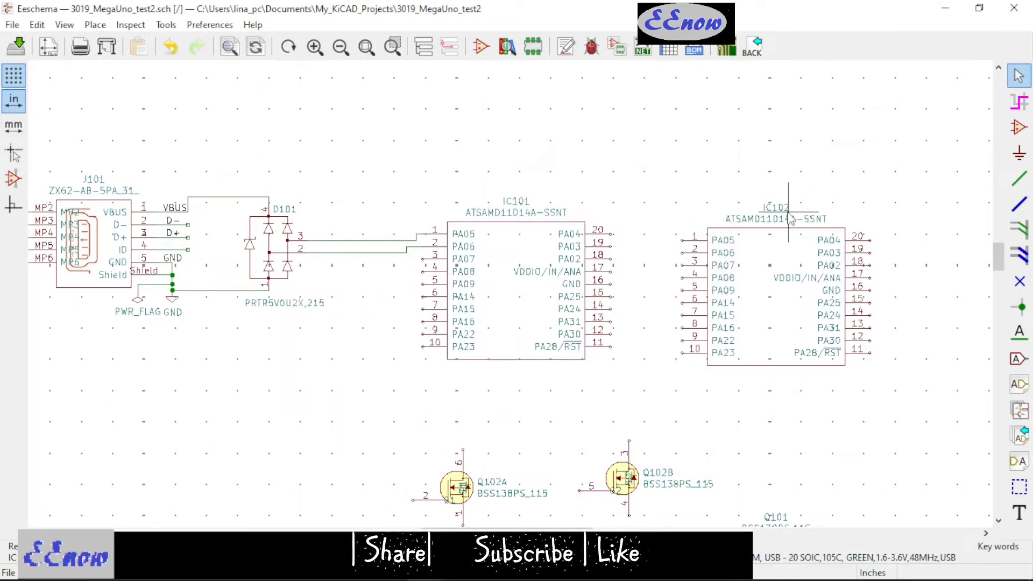
# Generate the Pcbnew netlist in the default format and save it
pyautogui.click(644, 58)
pyautogui.click(616, 245)
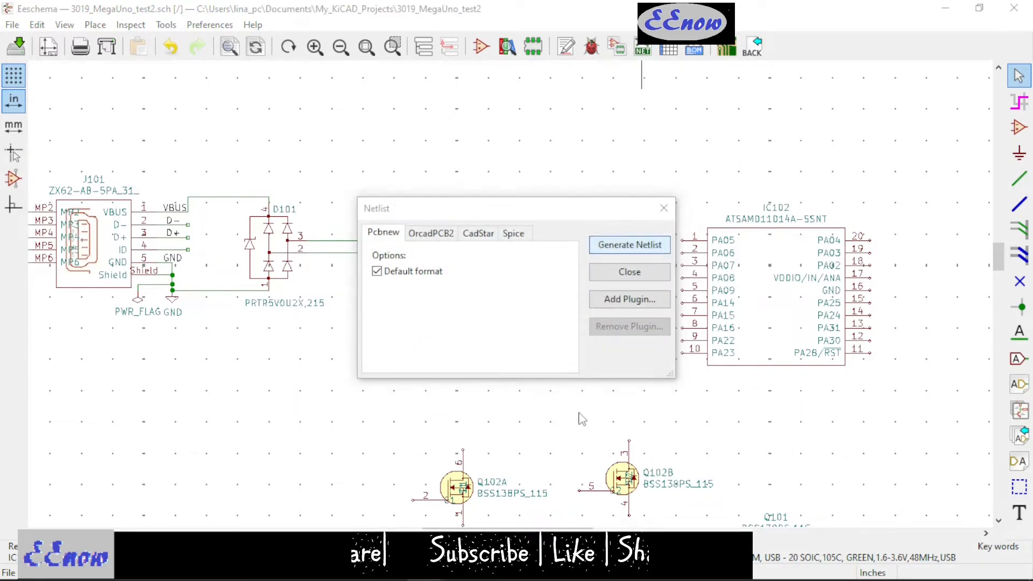
pyautogui.click(721, 528)
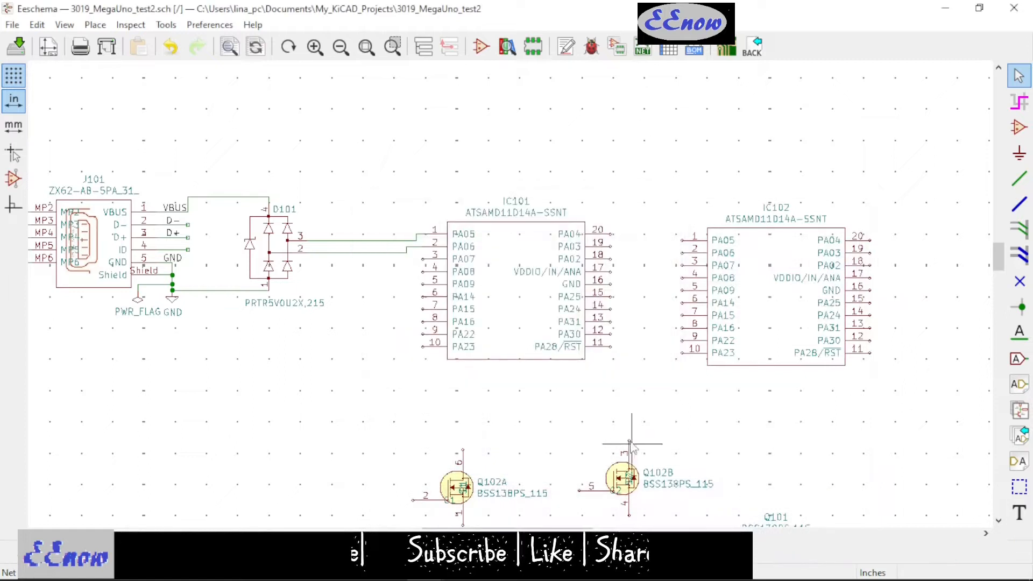
# Switch to the PCB editor and update the board from the 3019_MegaUno_test2.net netlist, keeping existing symbol to footprint associations
pyautogui.click(724, 50)
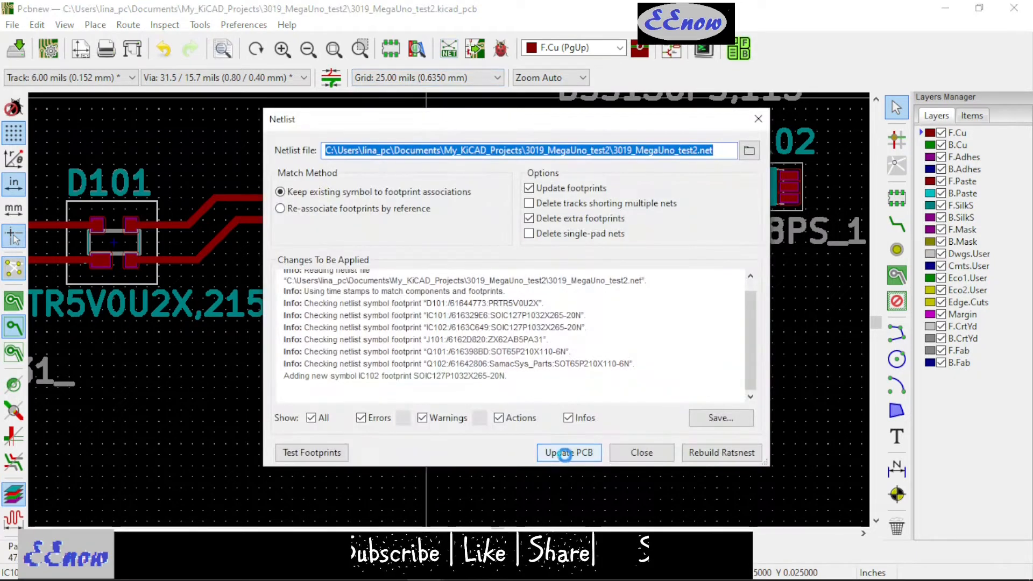
pyautogui.click(586, 458)
pyautogui.click(599, 296)
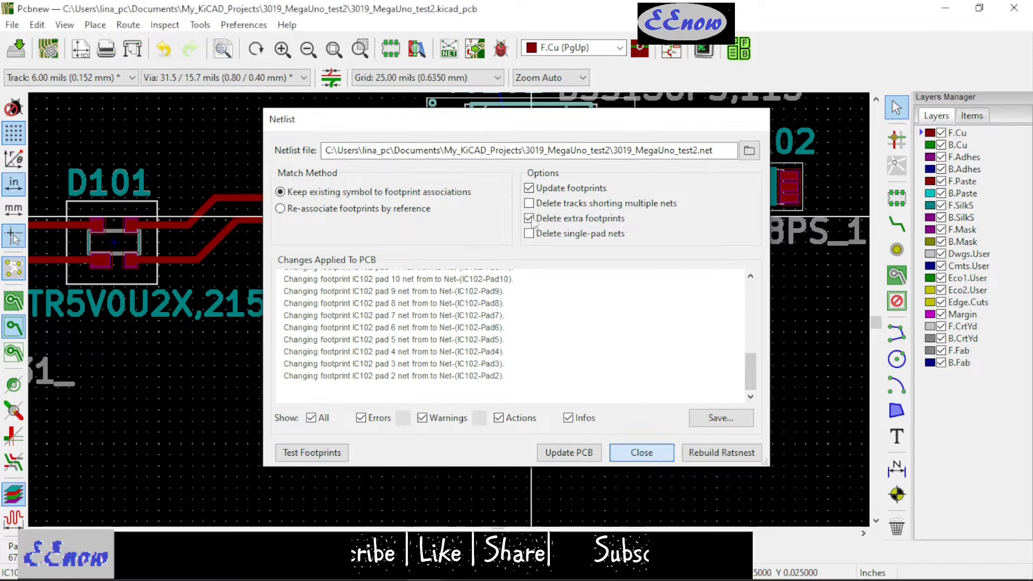
pyautogui.click(641, 453)
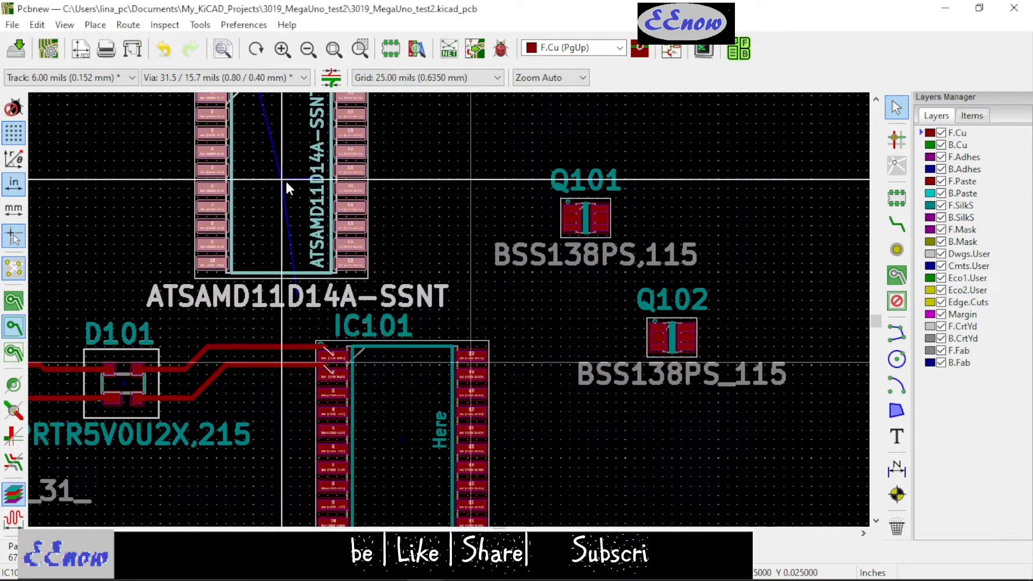
# Place the new IC102 footprint inside the board outline, above D101 and IC101
pyautogui.scroll(-1, 308, 185)
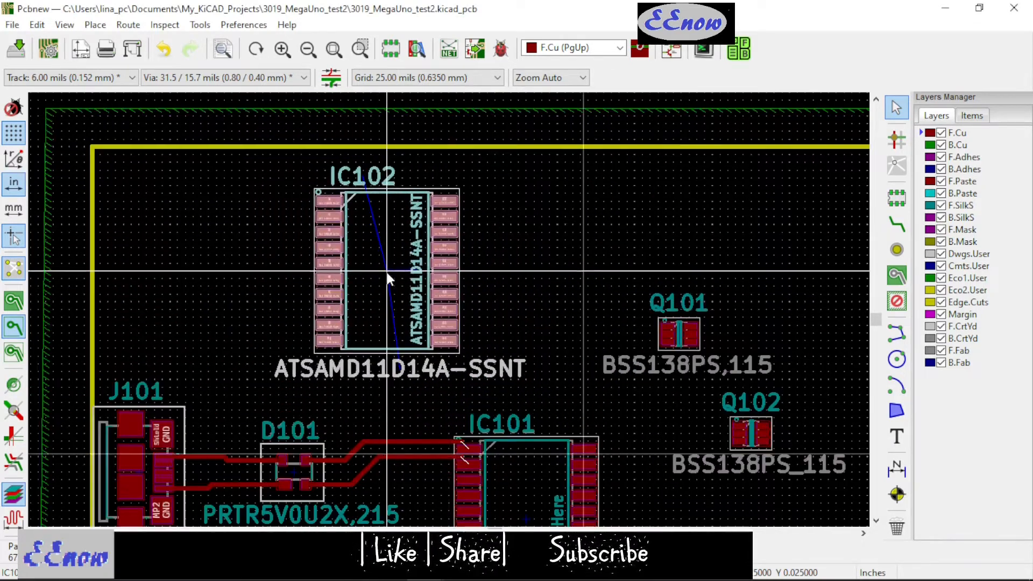
pyautogui.click(395, 272)
pyautogui.scroll(-1, 548, 441)
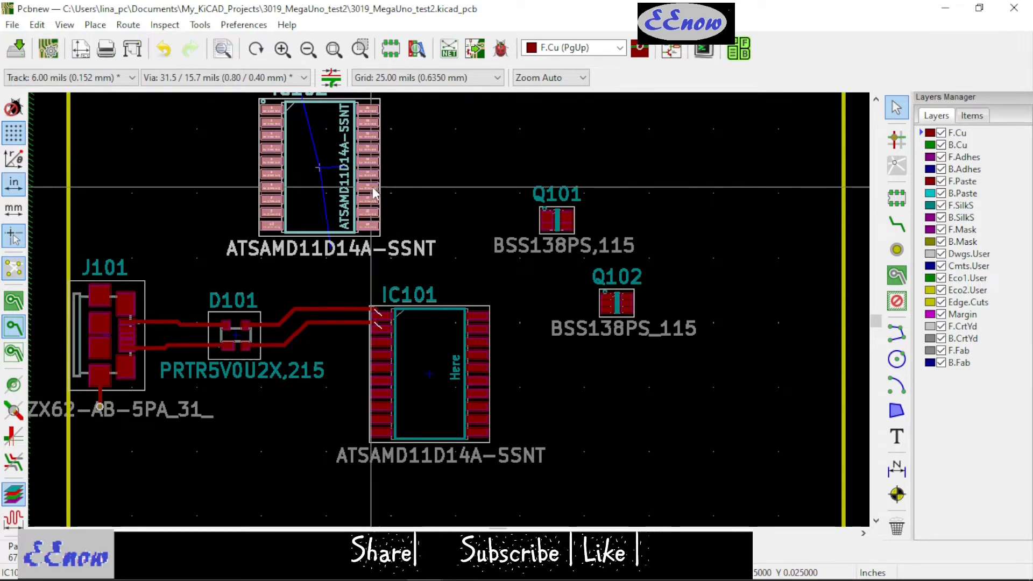
# Examine the placed IC102 footprint and compare its vertical silkscreen text with the one on IC101
pyautogui.scroll(-2, 364, 175)
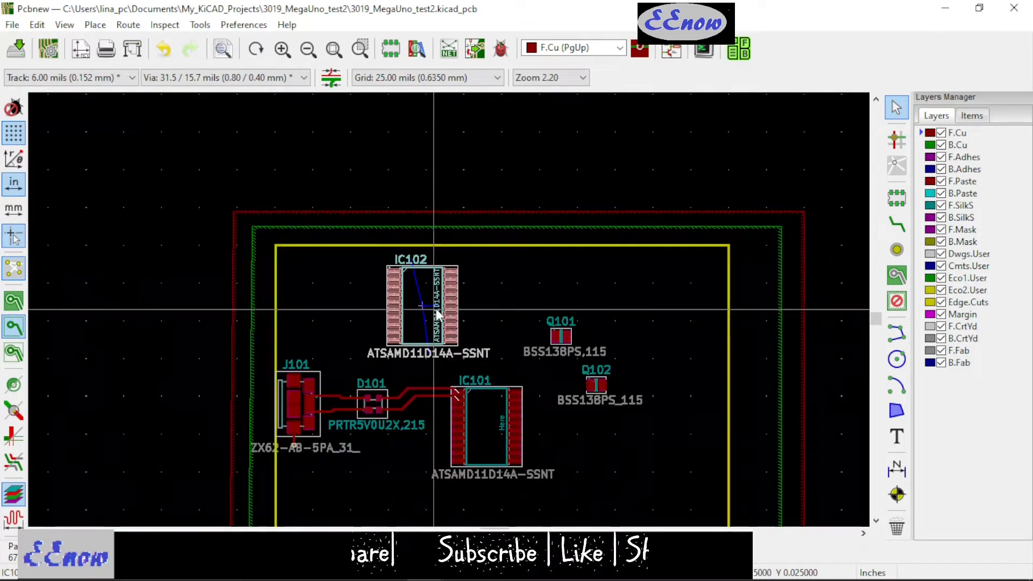
pyautogui.press('Home')
pyautogui.scroll(3, 484, 369)
pyautogui.press('Home')
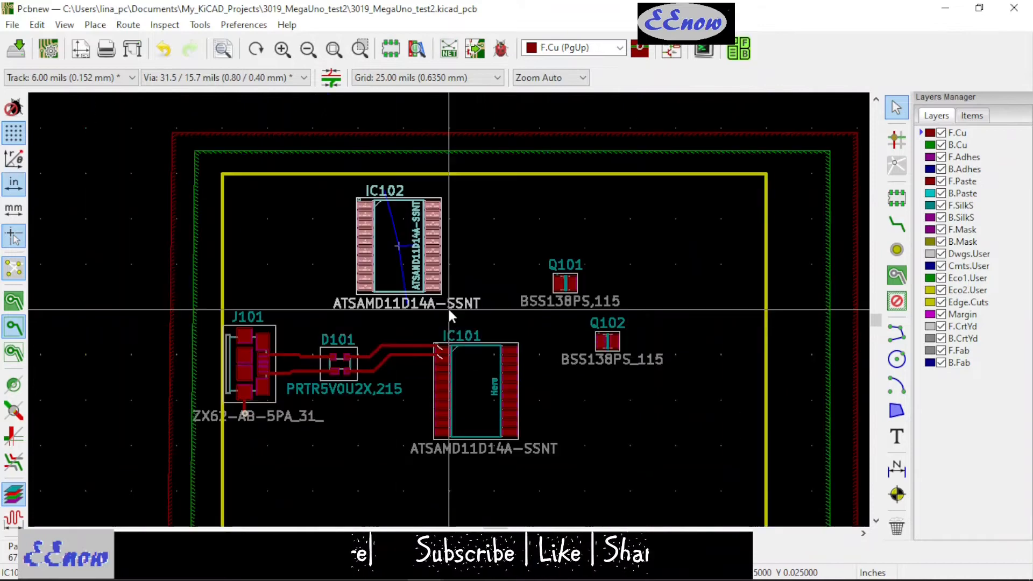
pyautogui.scroll(3, 449, 309)
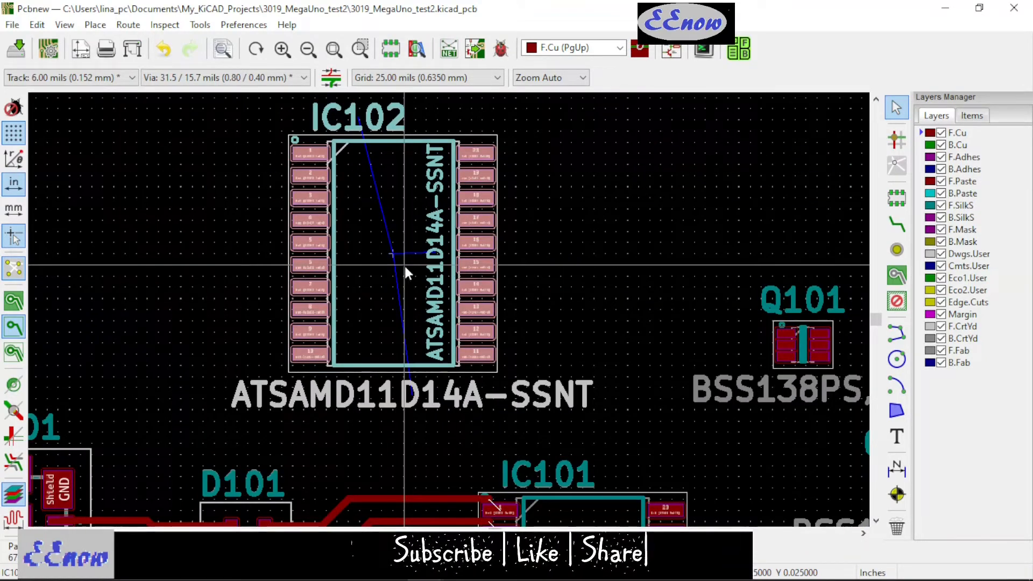
pyautogui.scroll(-1, 402, 263)
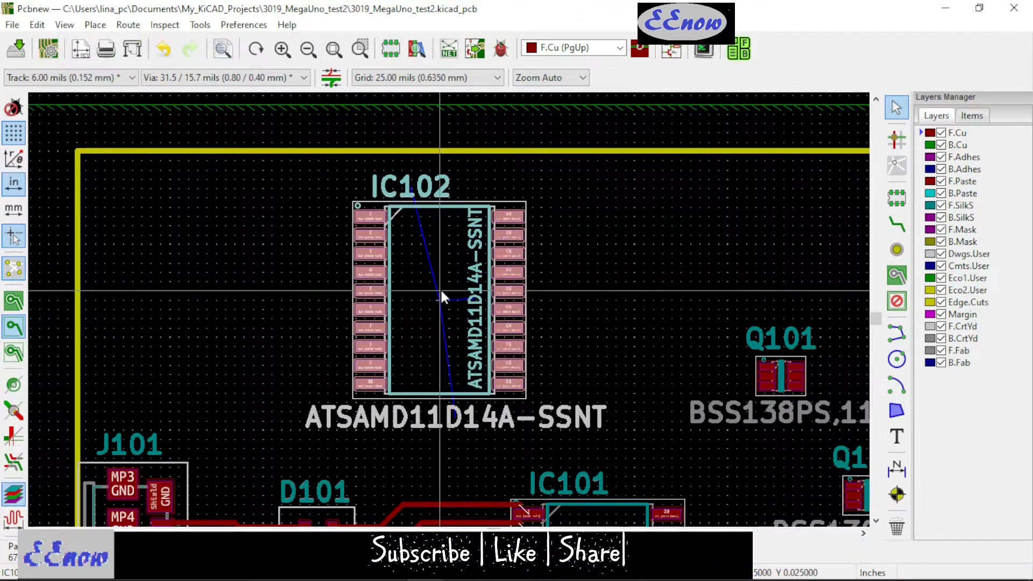
pyautogui.scroll(-1, 448, 308)
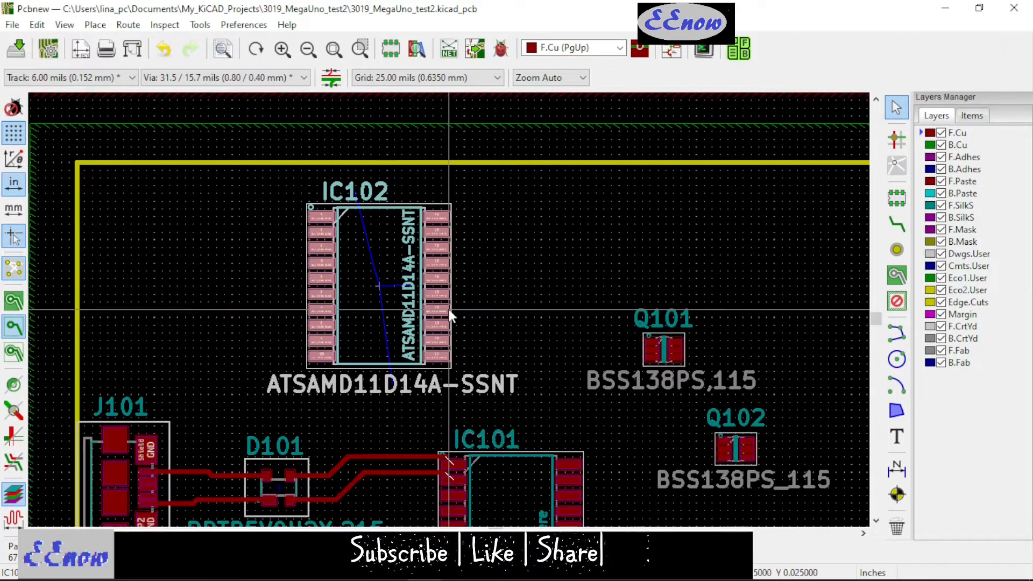
# Open IC102's library footprint for editing from its footprint properties
pyautogui.rightClick(377, 285)
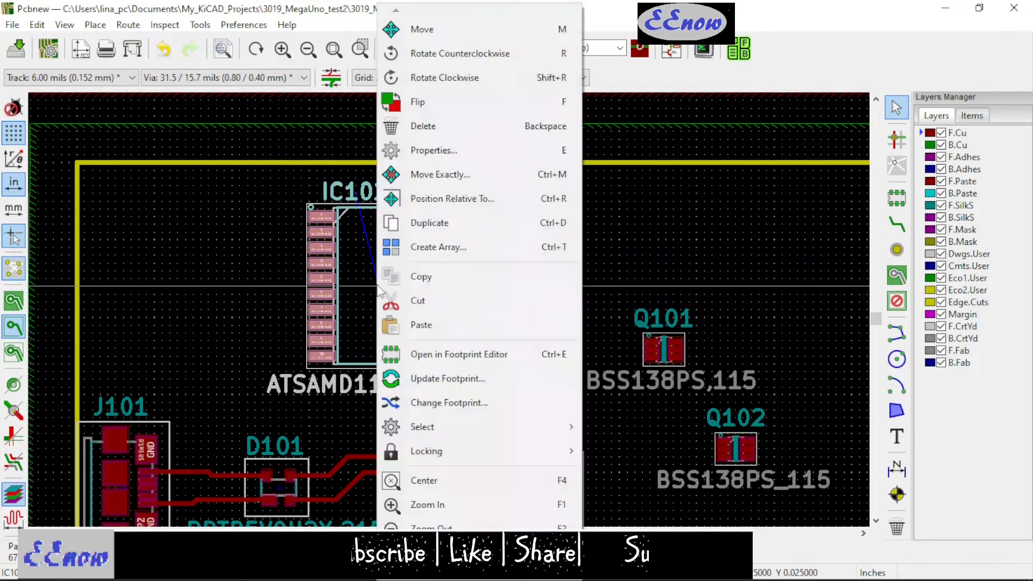
pyautogui.click(489, 163)
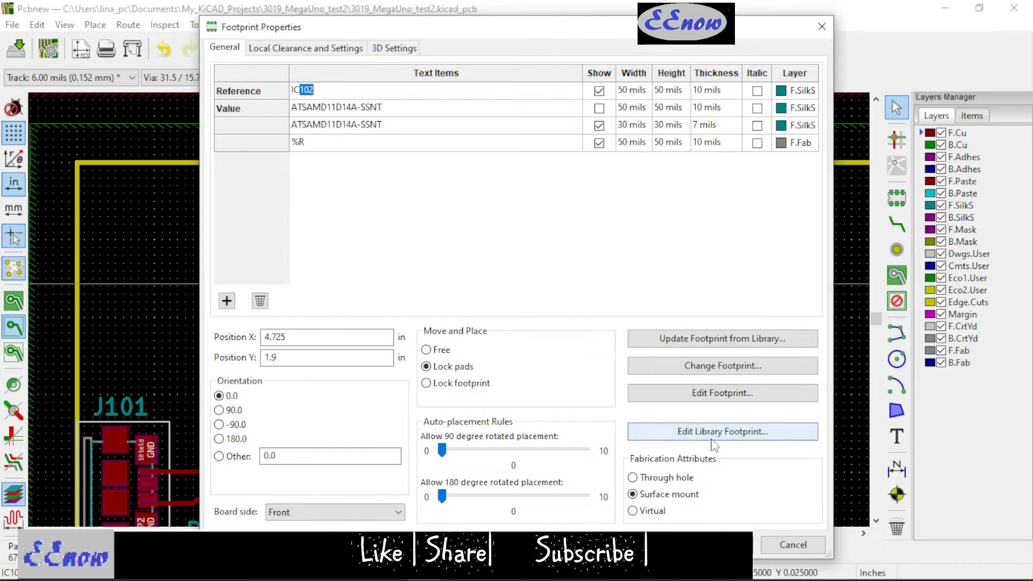
pyautogui.click(747, 431)
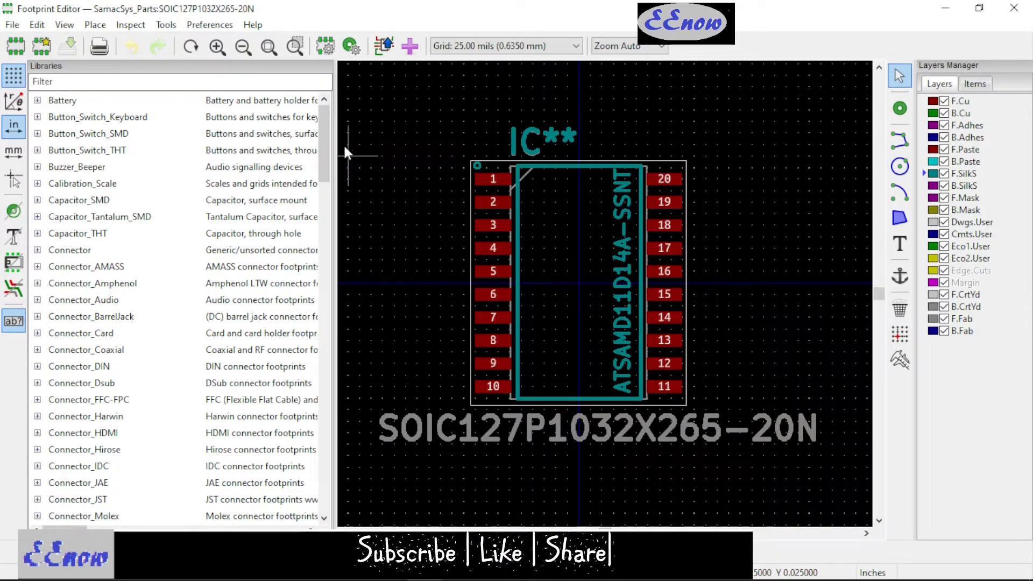
# Open the properties of library footprint SOIC127P1032X265-20N and its ATSAMD11D14A-SSNT silkscreen text item for editing
pyautogui.click(315, 47)
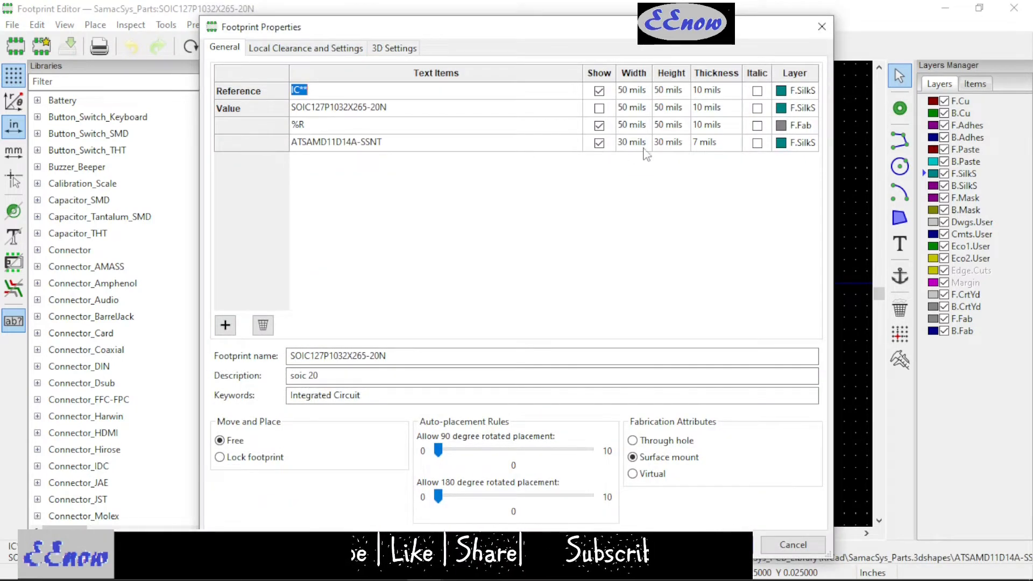
pyautogui.doubleClick(404, 144)
pyautogui.click(394, 142)
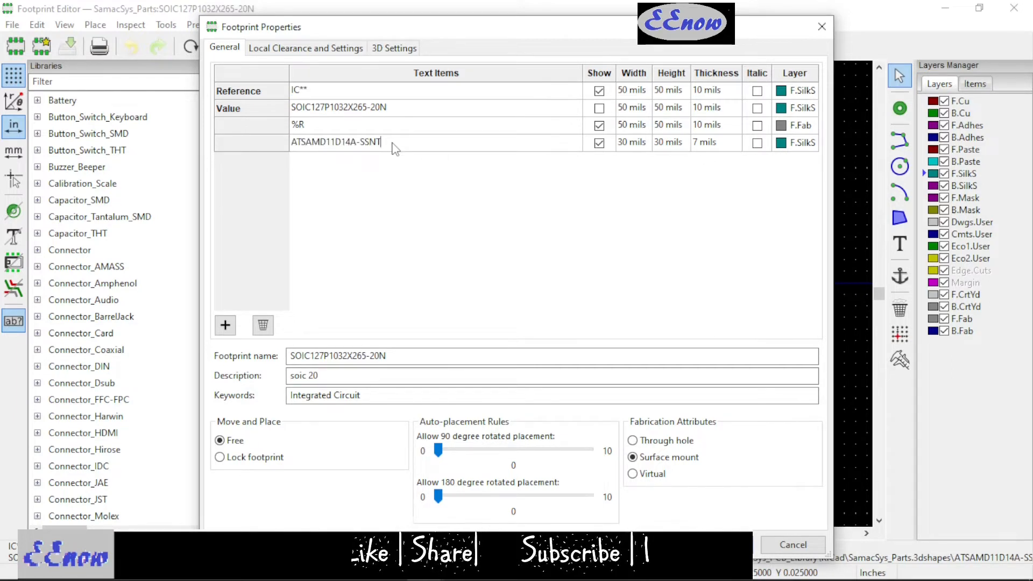